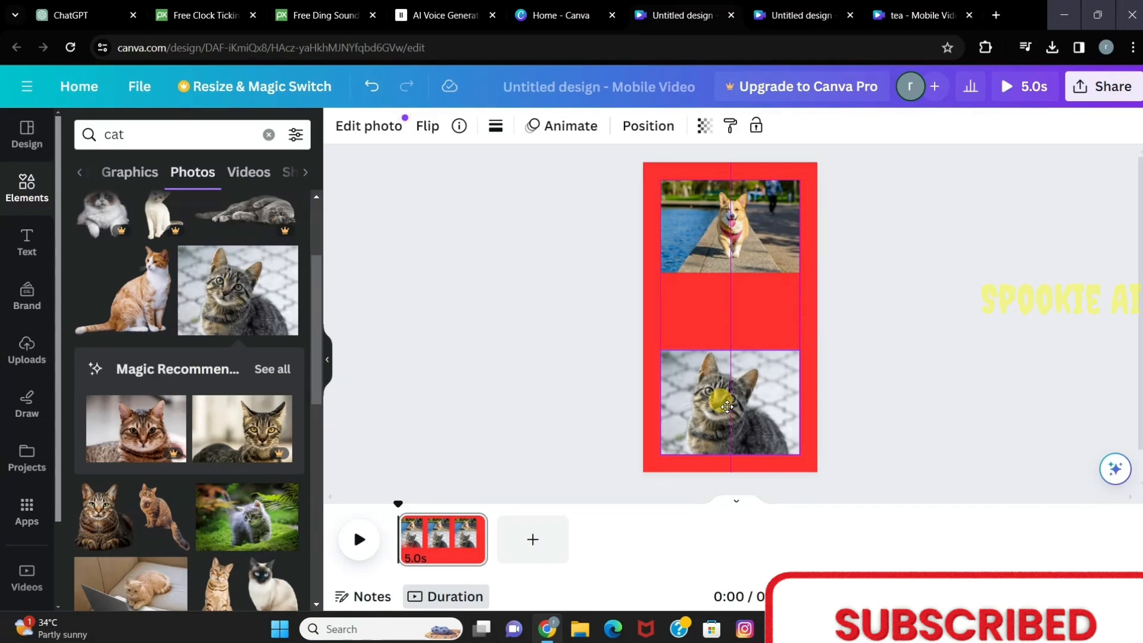
Add a text box reading "DOG" in the red area between the dog and cat photos.
{"action": "left_click", "coordinate": [723, 280]}
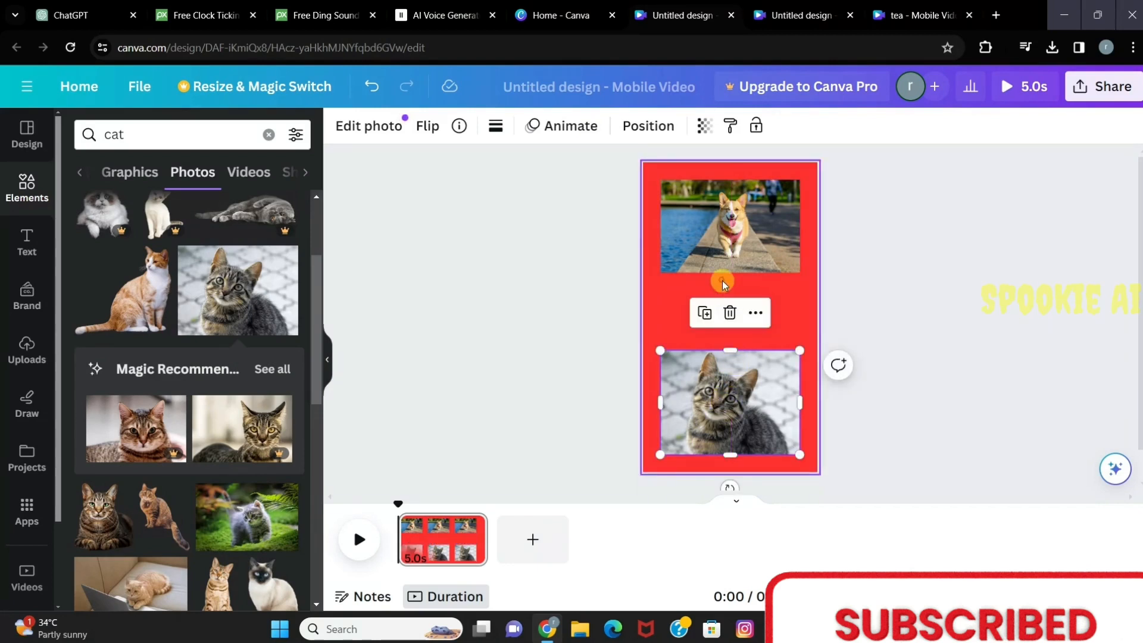
{"action": "left_click", "coordinate": [20, 253]}
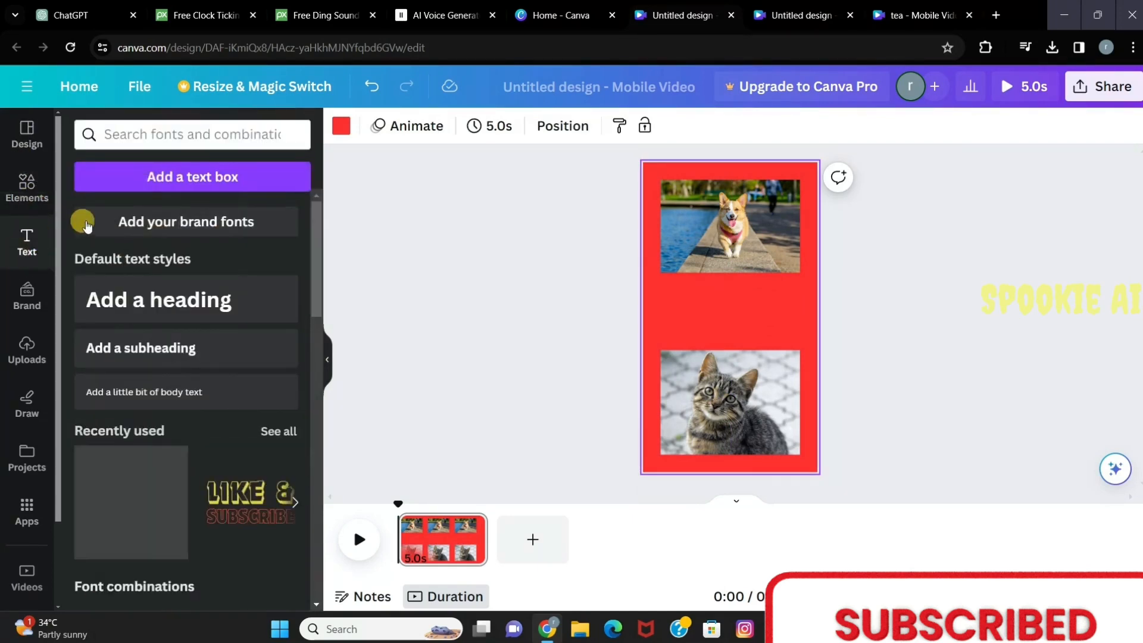
{"action": "left_click", "coordinate": [173, 174]}
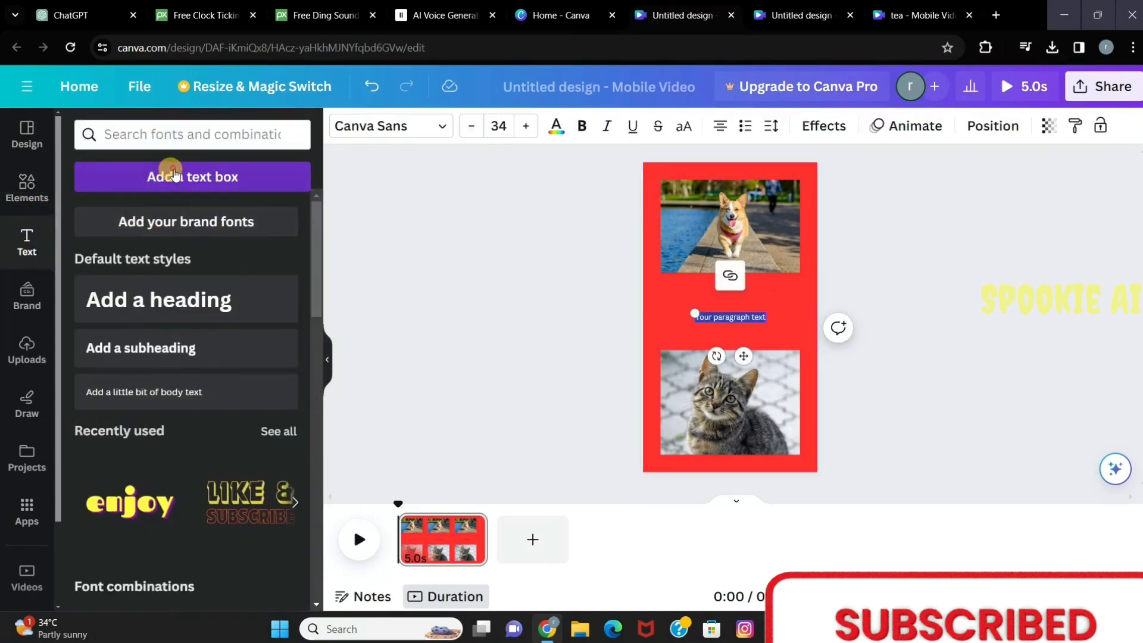
{"action": "double_click", "coordinate": [733, 317]}
{"action": "key", "text": "BackSpace"}
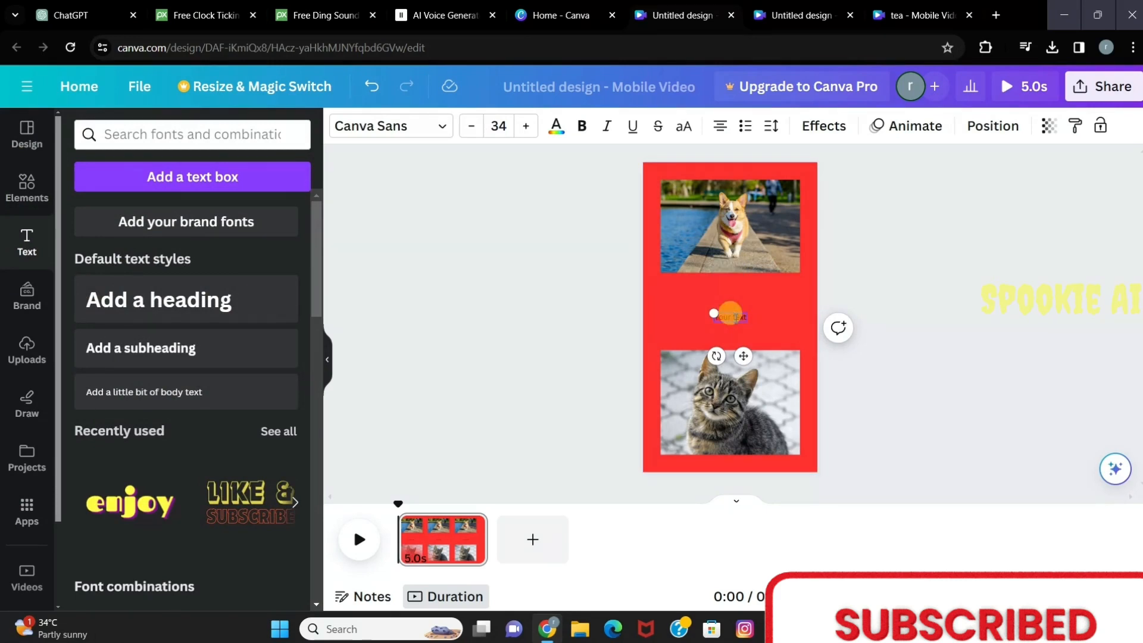
{"action": "double_click", "coordinate": [741, 317]}
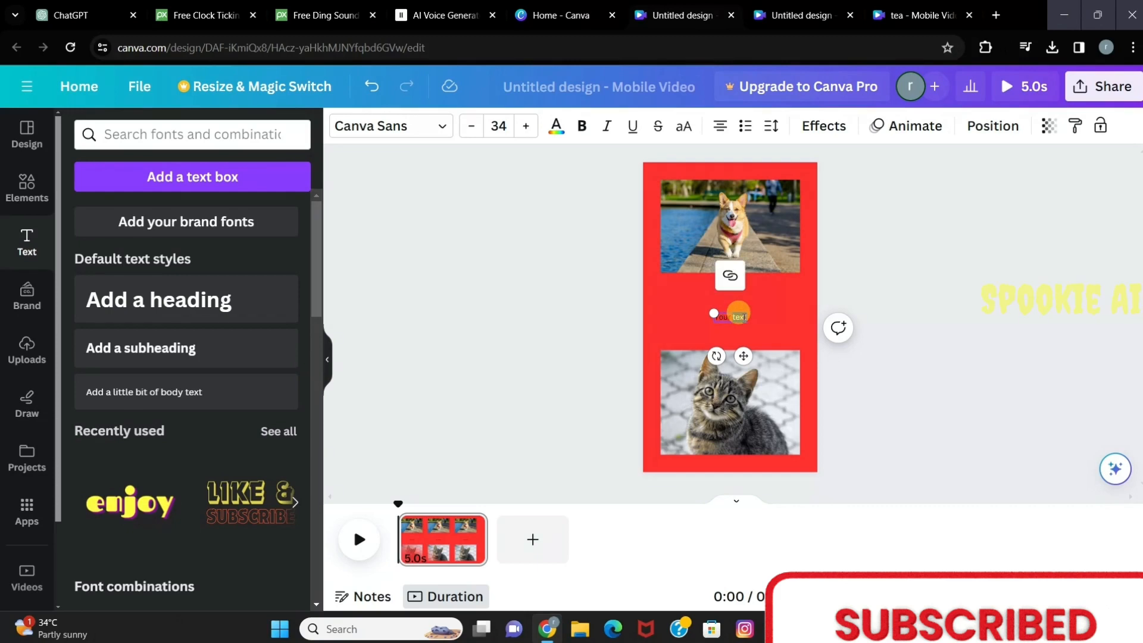
{"action": "key", "text": "BackSpace"}
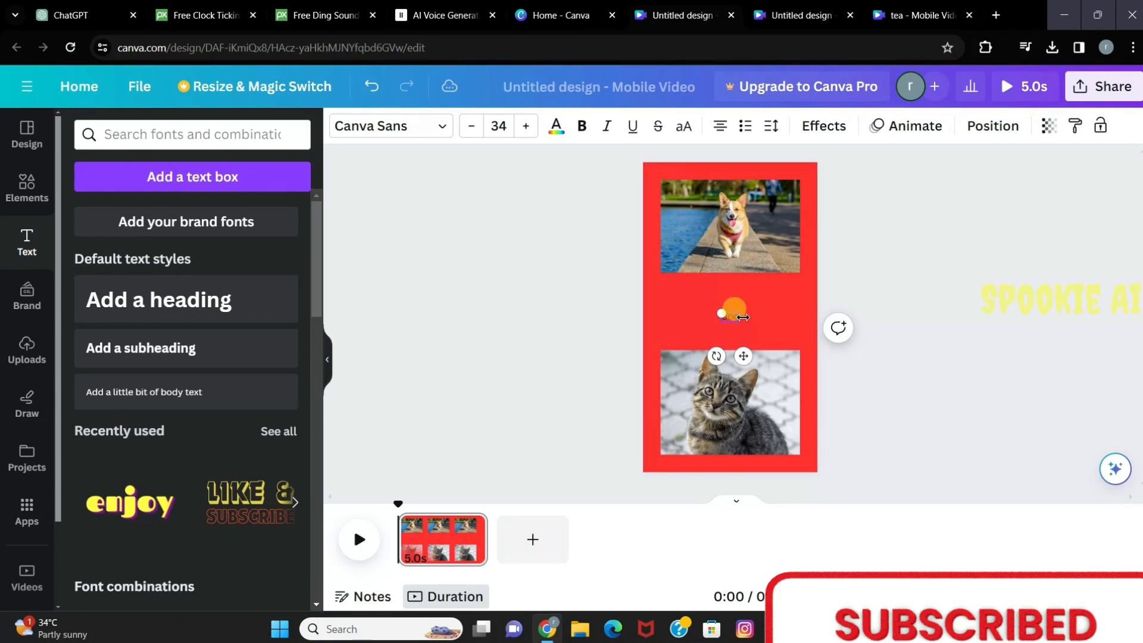
Set the DOG text in the Gulfs Display font at size 74.
{"action": "left_click", "coordinate": [437, 135]}
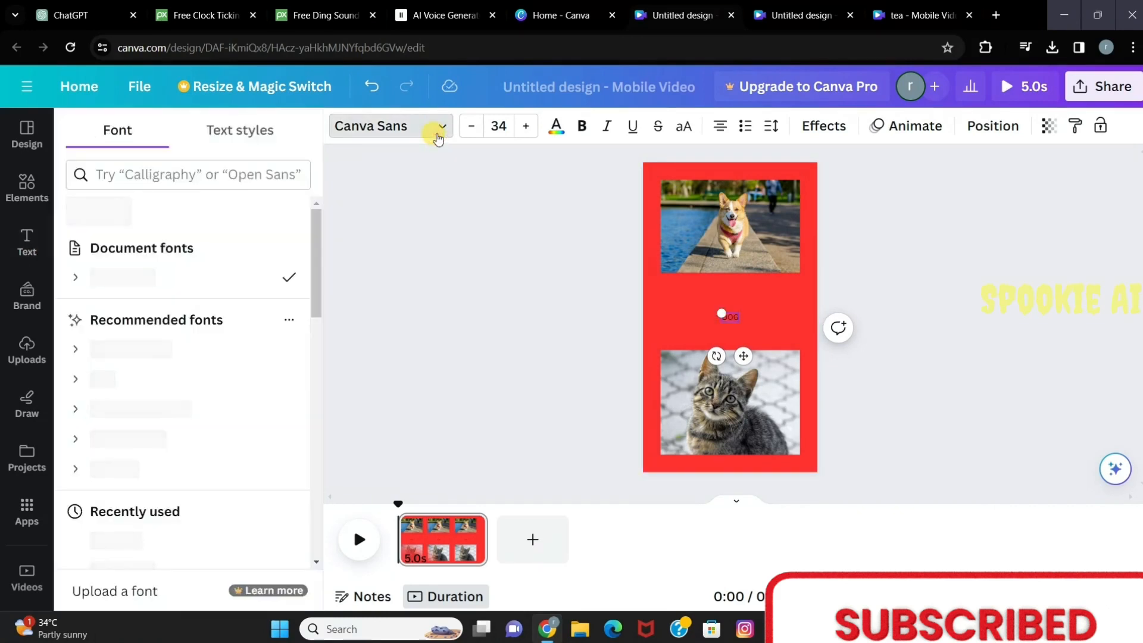
{"action": "scroll", "coordinate": [238, 253], "scroll_direction": "down", "scroll_amount": 8}
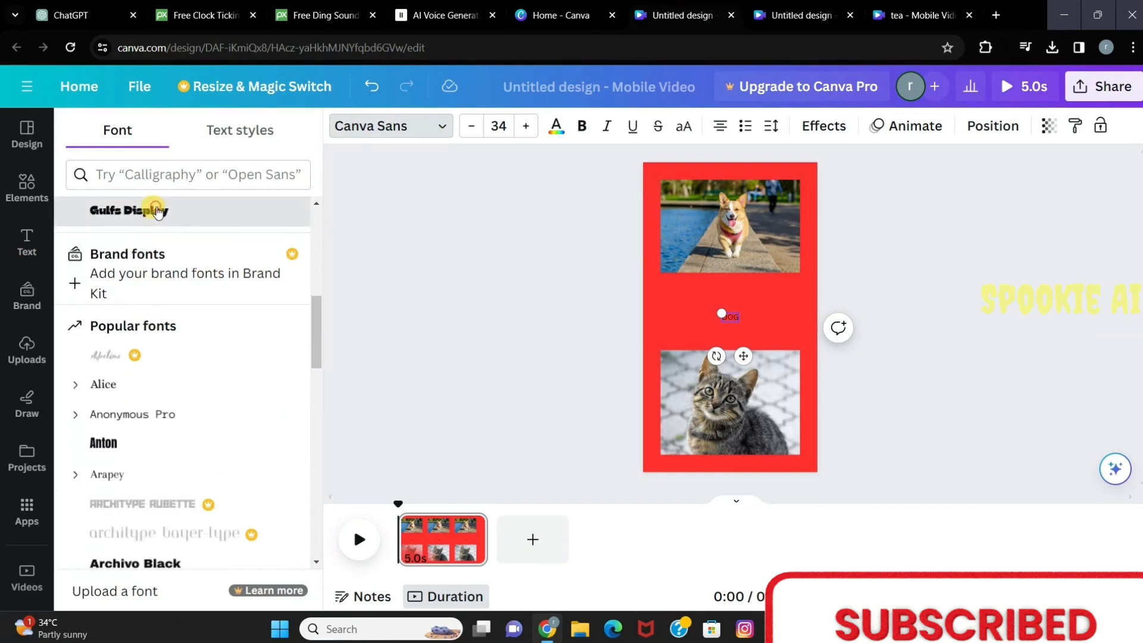
{"action": "left_click", "coordinate": [156, 211]}
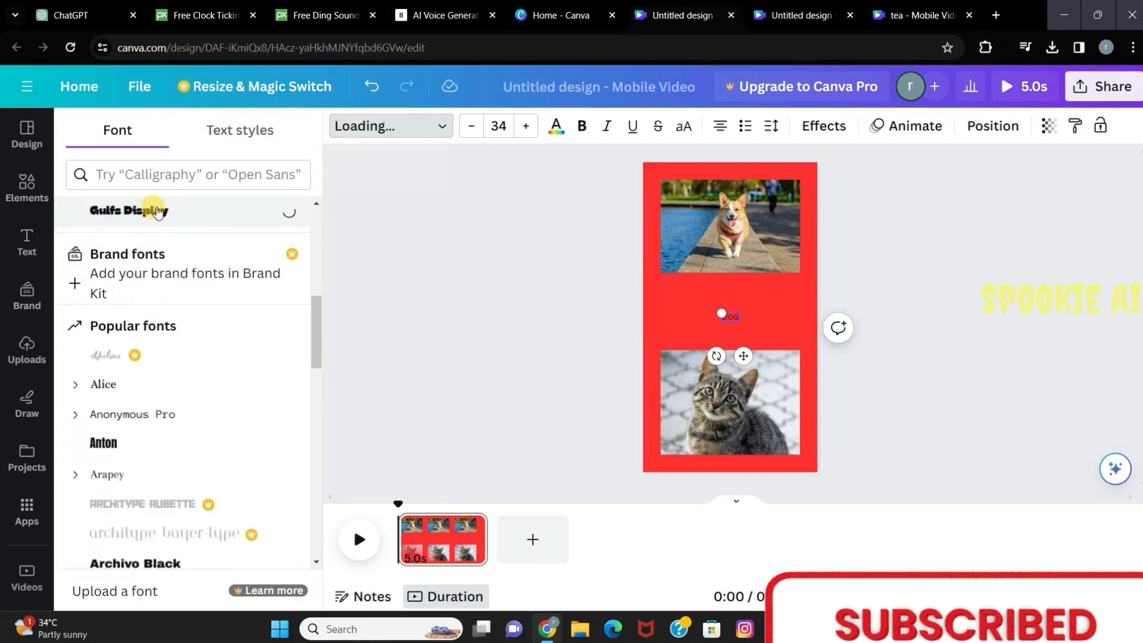
{"action": "double_click", "coordinate": [522, 127]}
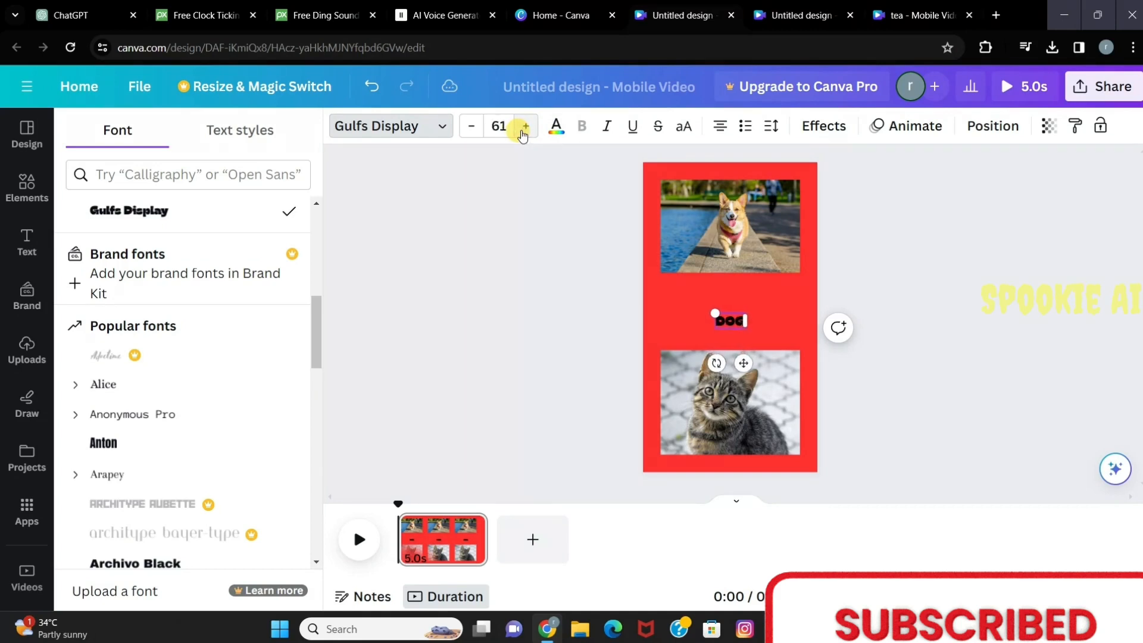
{"action": "double_click", "coordinate": [524, 126]}
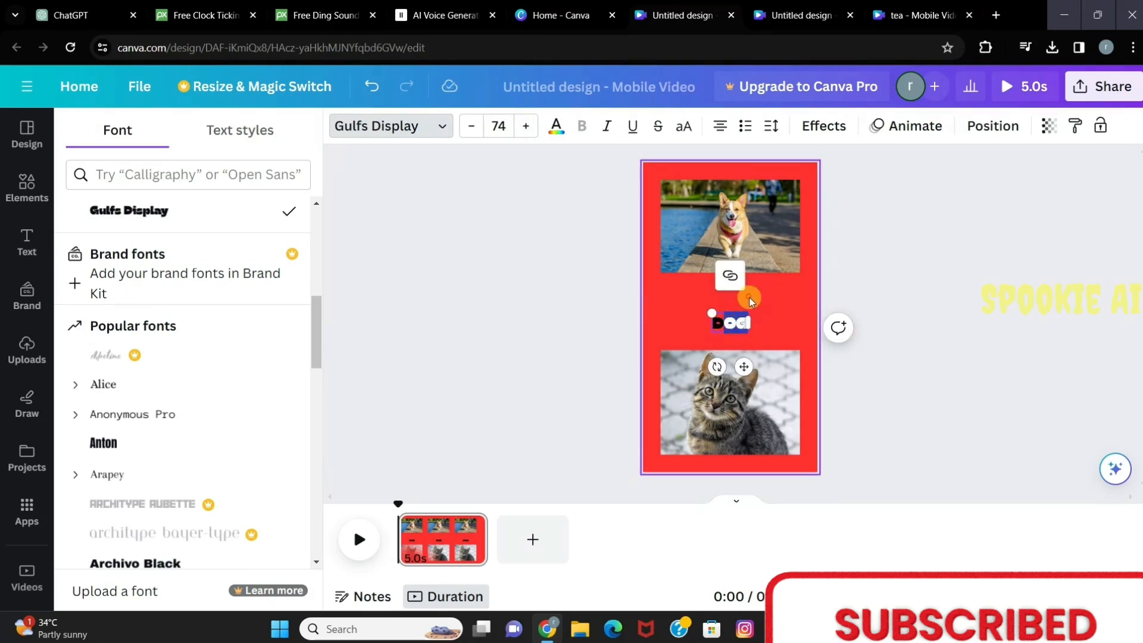
Move the DOG text directly beneath the dog photo and color it yellow.
{"action": "left_click", "coordinate": [729, 322]}
{"action": "left_click_drag", "start_coordinate": [730, 315], "coordinate": [731, 285]}
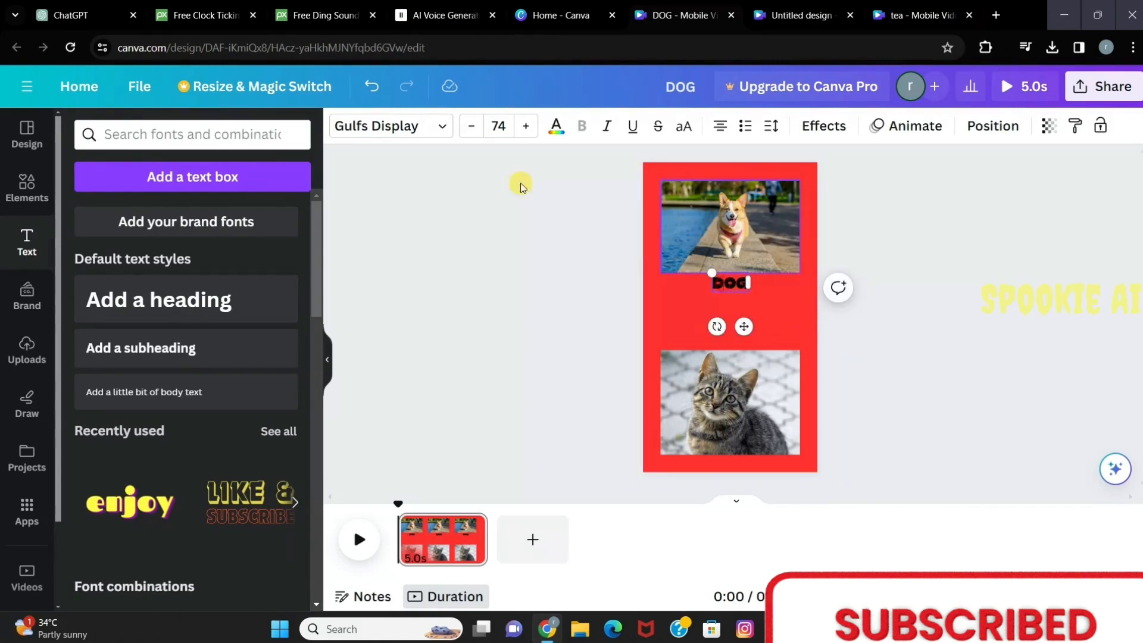
{"action": "left_click", "coordinate": [554, 127]}
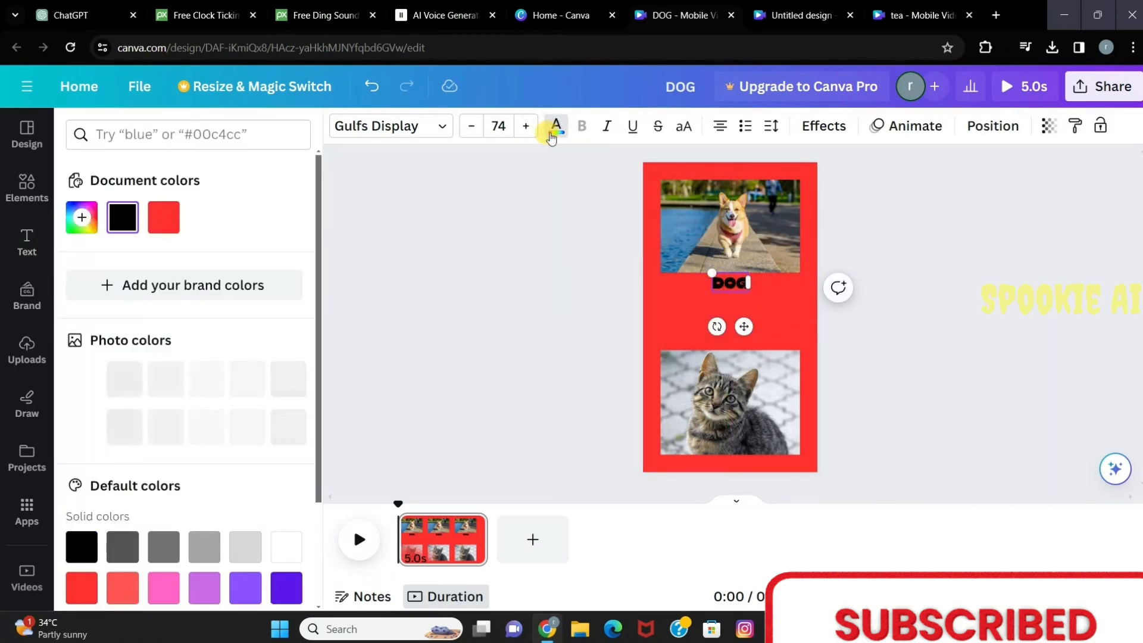
{"action": "scroll", "coordinate": [111, 290], "scroll_direction": "down", "scroll_amount": 2}
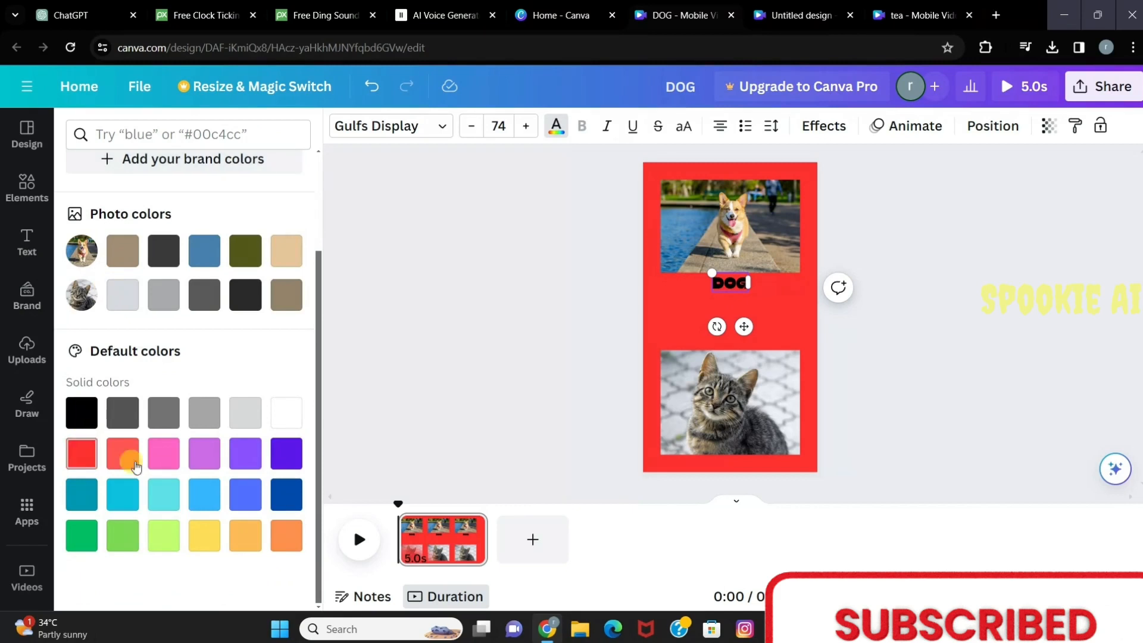
{"action": "left_click", "coordinate": [204, 536]}
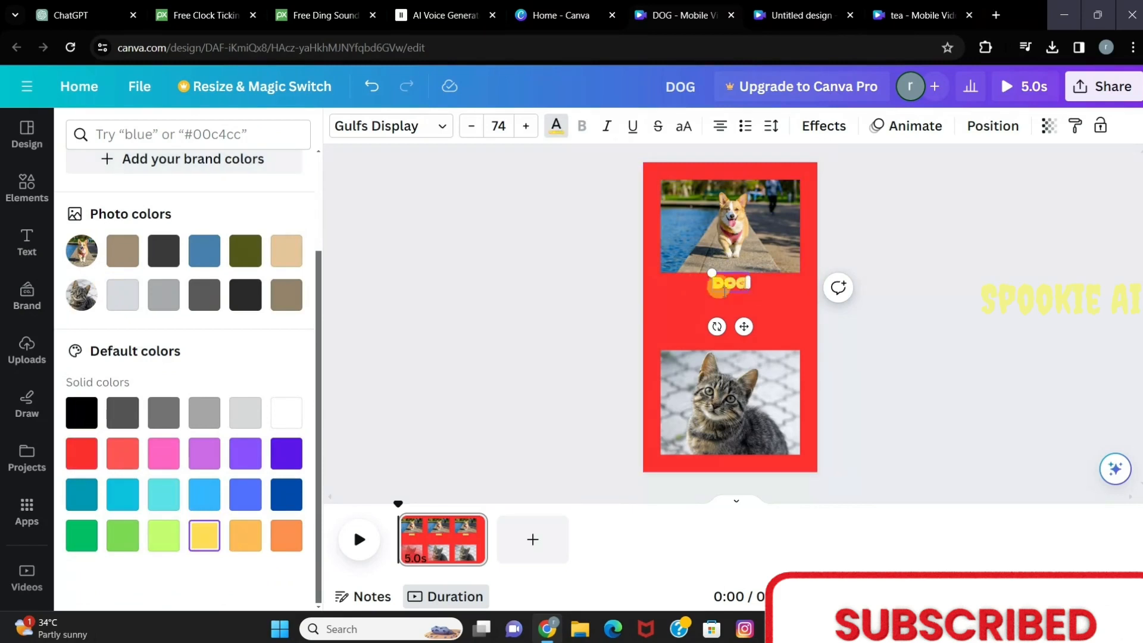
Apply the Background text effect and the Curve shape to the DOG text.
{"action": "left_click", "coordinate": [820, 129]}
{"action": "scroll", "coordinate": [176, 238], "scroll_direction": "down", "scroll_amount": 2}
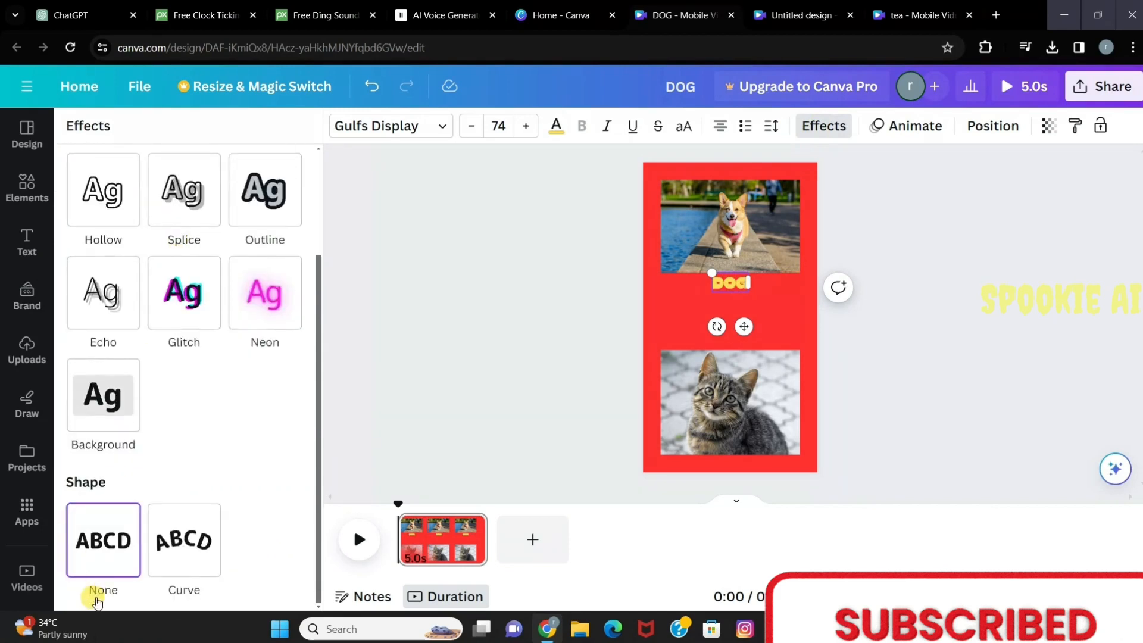
{"action": "left_click", "coordinate": [104, 395]}
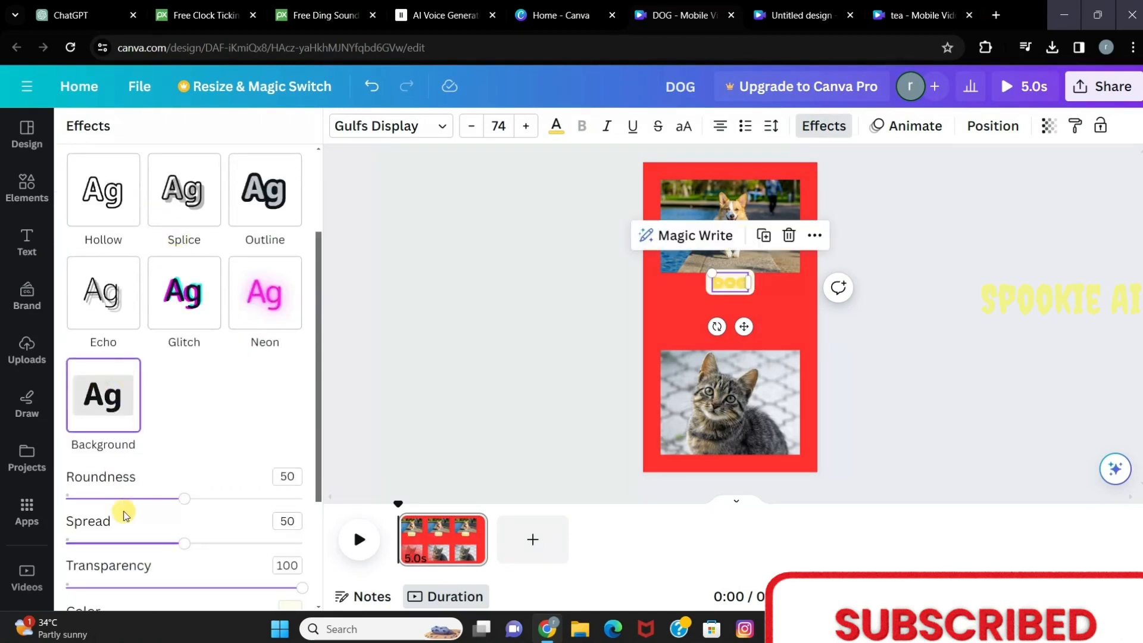
{"action": "scroll", "coordinate": [125, 515], "scroll_direction": "down", "scroll_amount": 3}
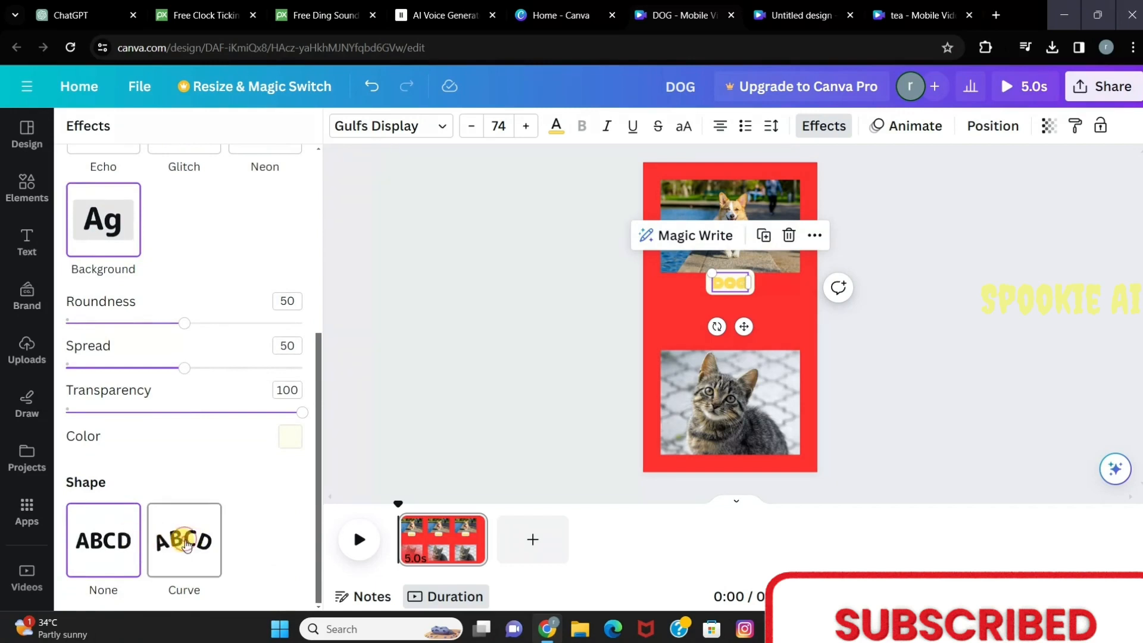
{"action": "left_click", "coordinate": [187, 544]}
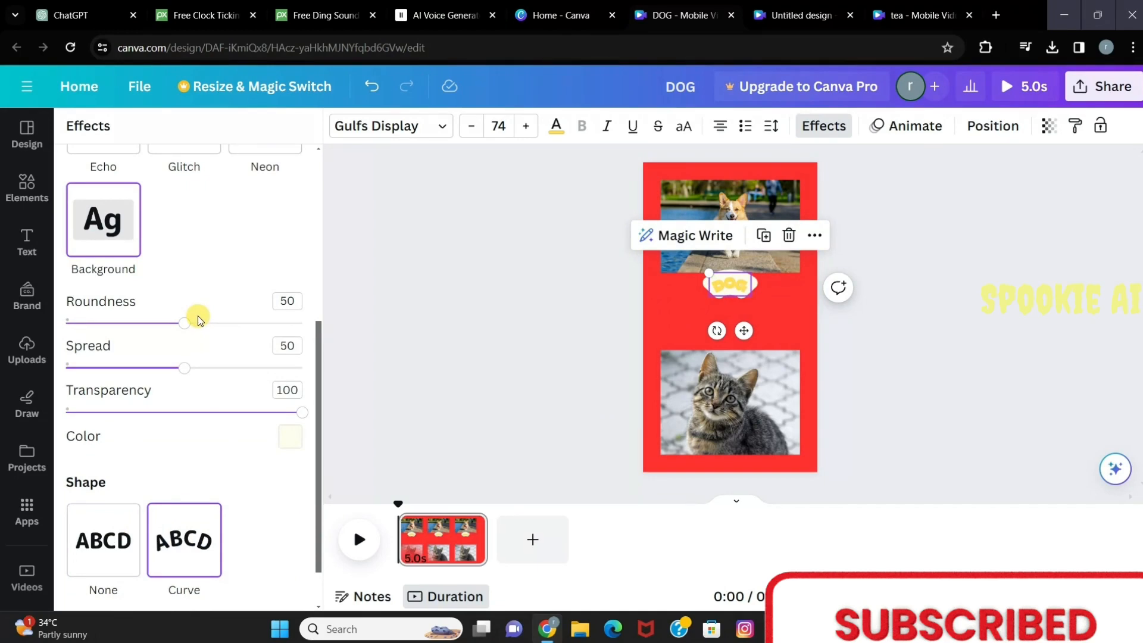
{"action": "scroll", "coordinate": [198, 315], "scroll_direction": "up", "scroll_amount": 3}
{"action": "scroll", "coordinate": [197, 316], "scroll_direction": "down", "scroll_amount": 4}
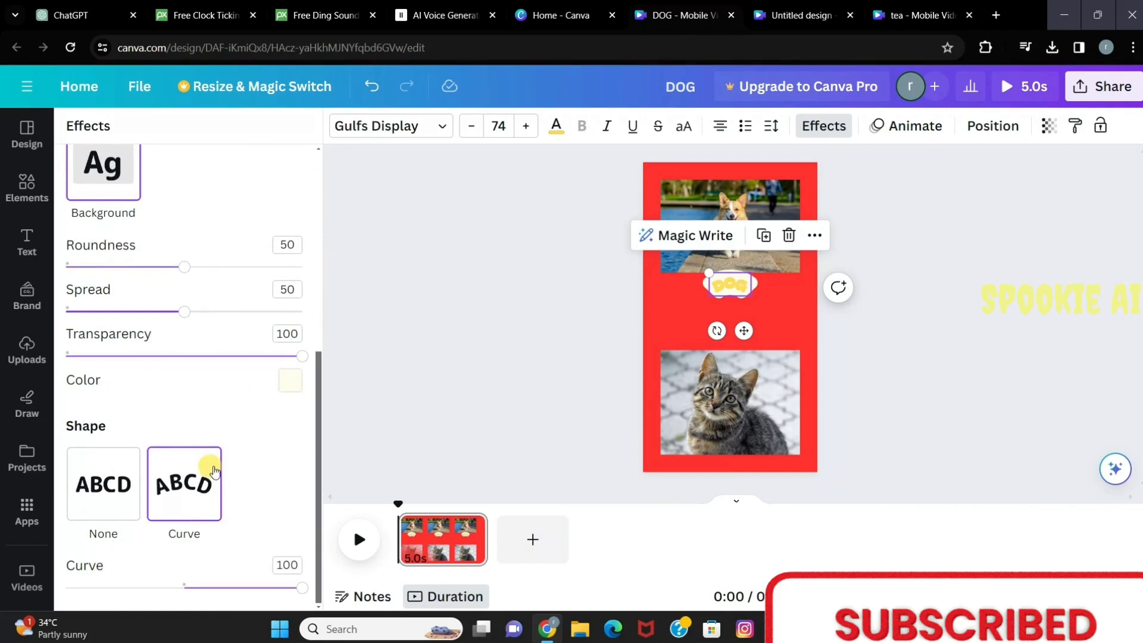
{"action": "scroll", "coordinate": [209, 468], "scroll_direction": "up", "scroll_amount": 5}
{"action": "scroll", "coordinate": [210, 468], "scroll_direction": "down", "scroll_amount": 5}
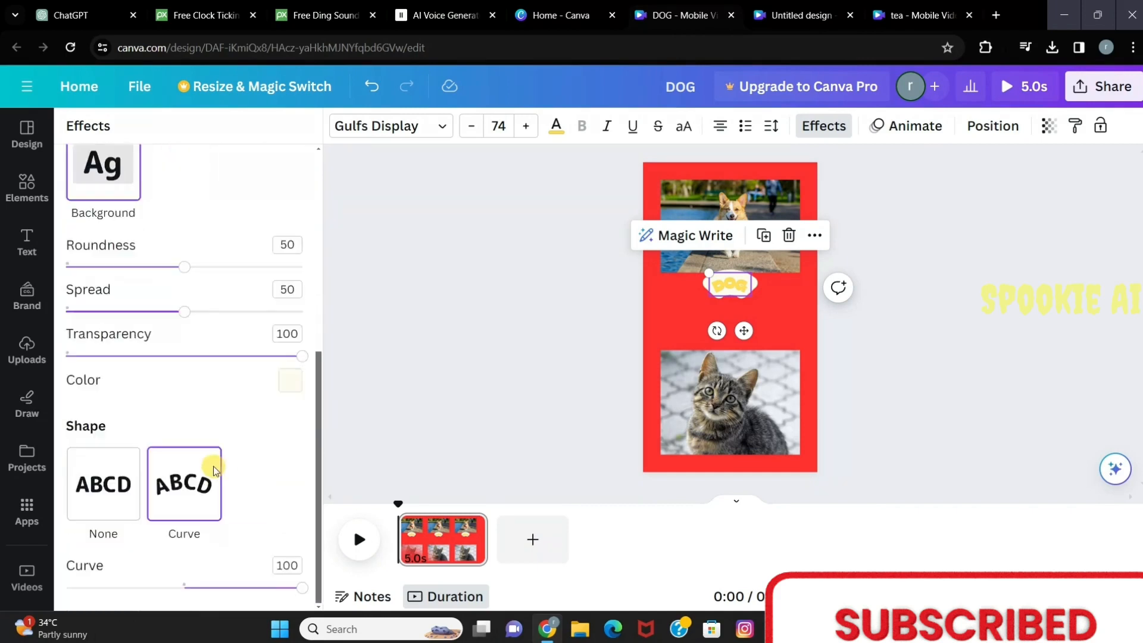
Change the DOG text's background effect color to Aqua blue #0cc0df.
{"action": "left_click", "coordinate": [290, 385]}
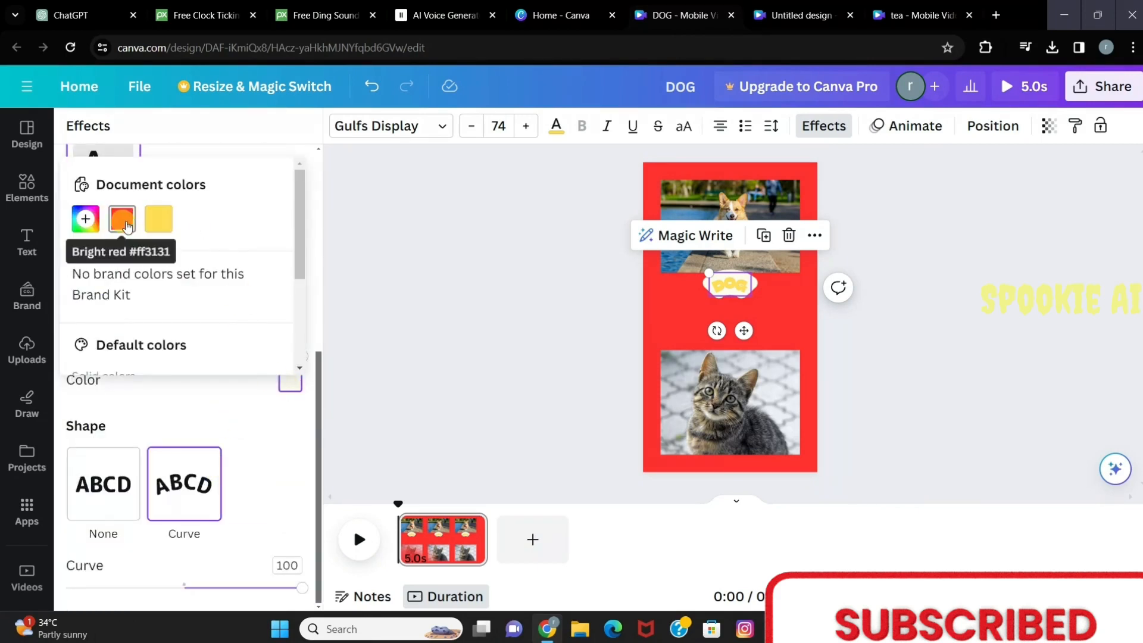
{"action": "scroll", "coordinate": [127, 225], "scroll_direction": "down", "scroll_amount": 3}
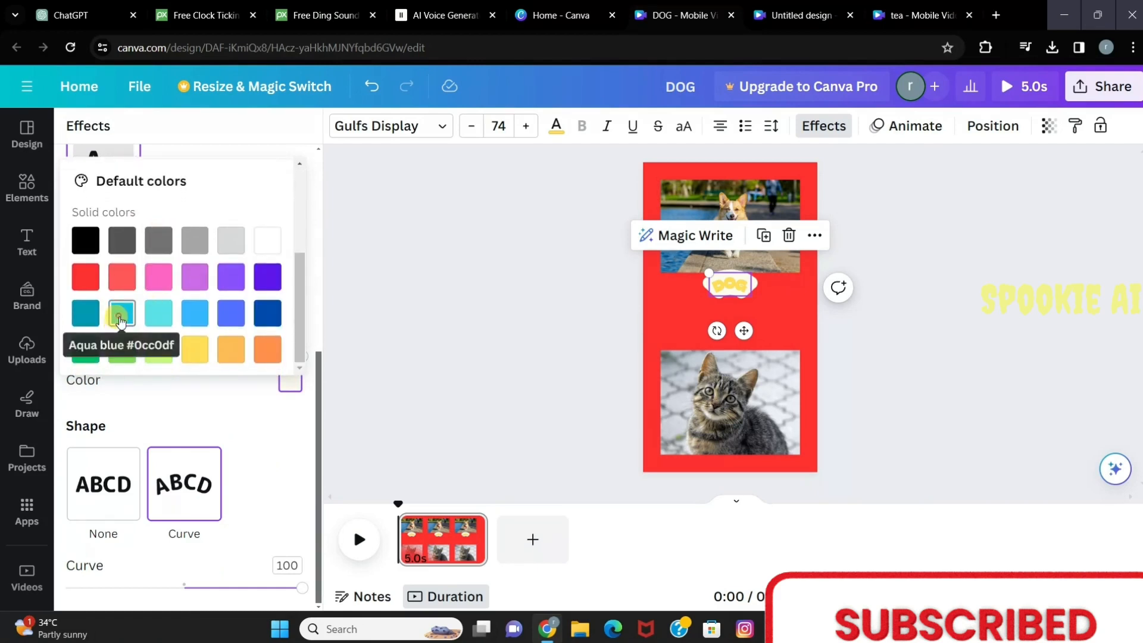
{"action": "left_click", "coordinate": [120, 321]}
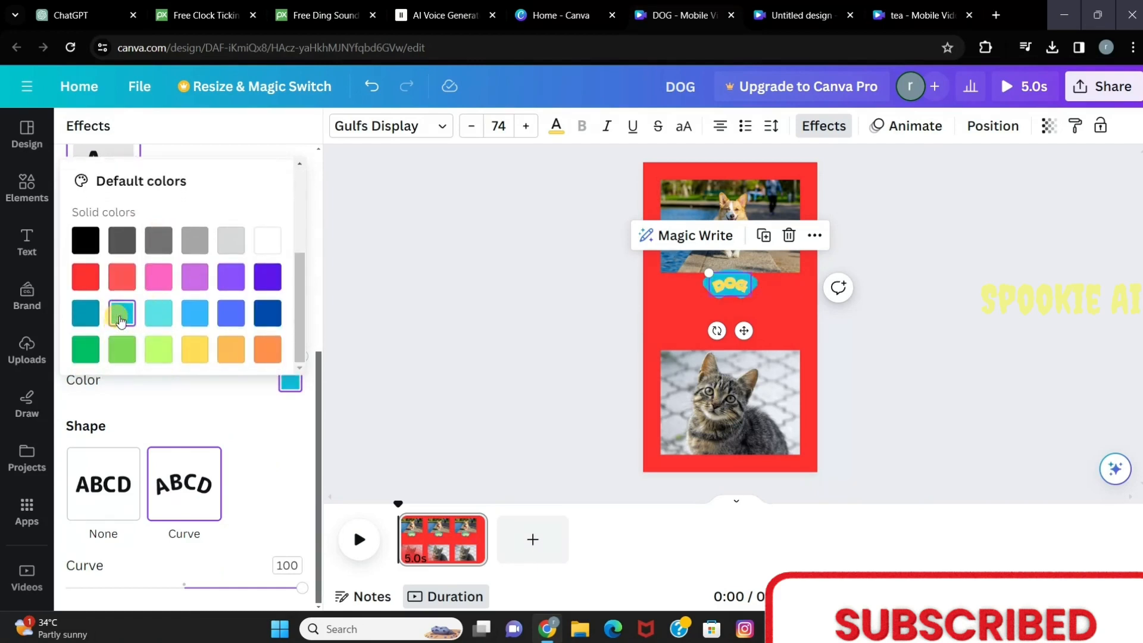
{"action": "left_click", "coordinate": [654, 280]}
{"action": "left_click", "coordinate": [654, 280]}
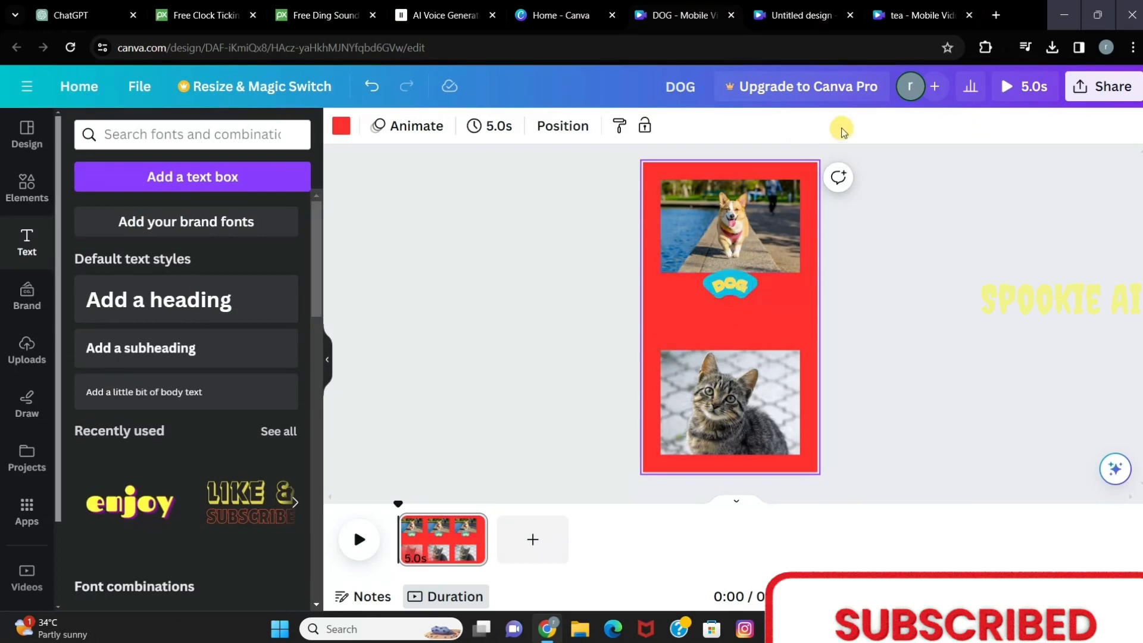
Apply the Typewriter text animation to the DOG label.
{"action": "left_click", "coordinate": [734, 293]}
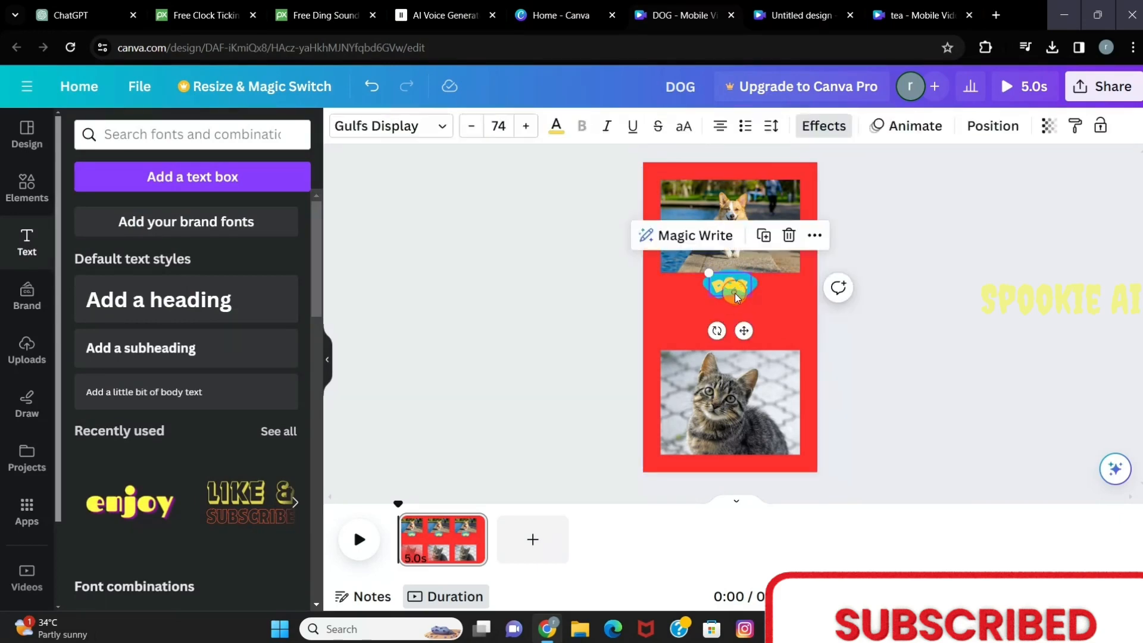
{"action": "left_click", "coordinate": [932, 128]}
{"action": "scroll", "coordinate": [254, 321], "scroll_direction": "down", "scroll_amount": 5}
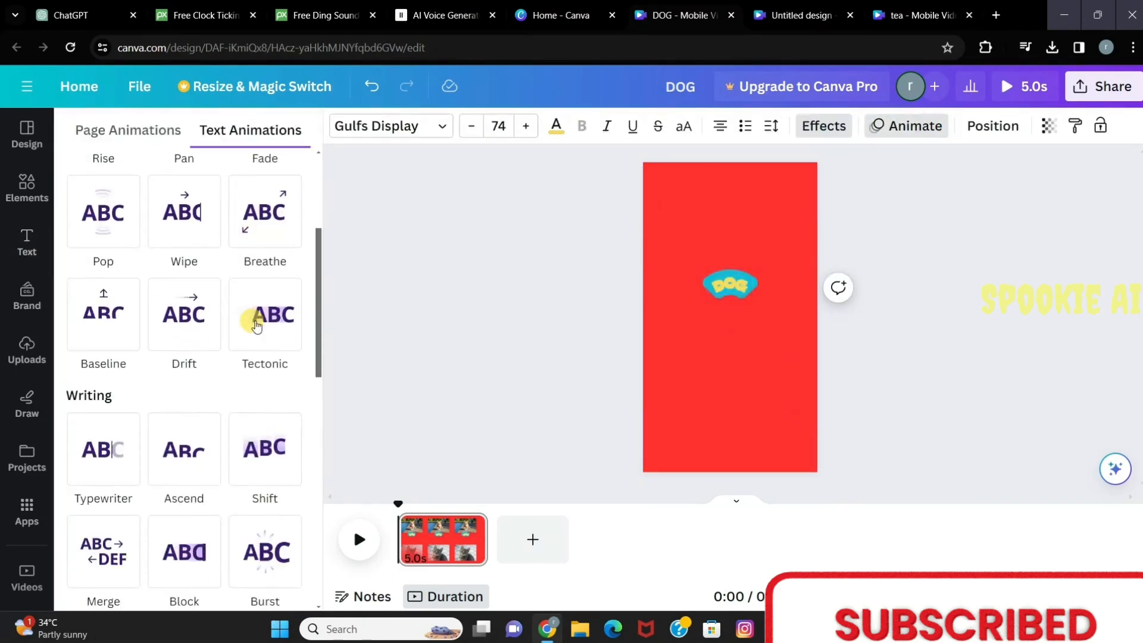
{"action": "scroll", "coordinate": [255, 322], "scroll_direction": "down", "scroll_amount": 10}
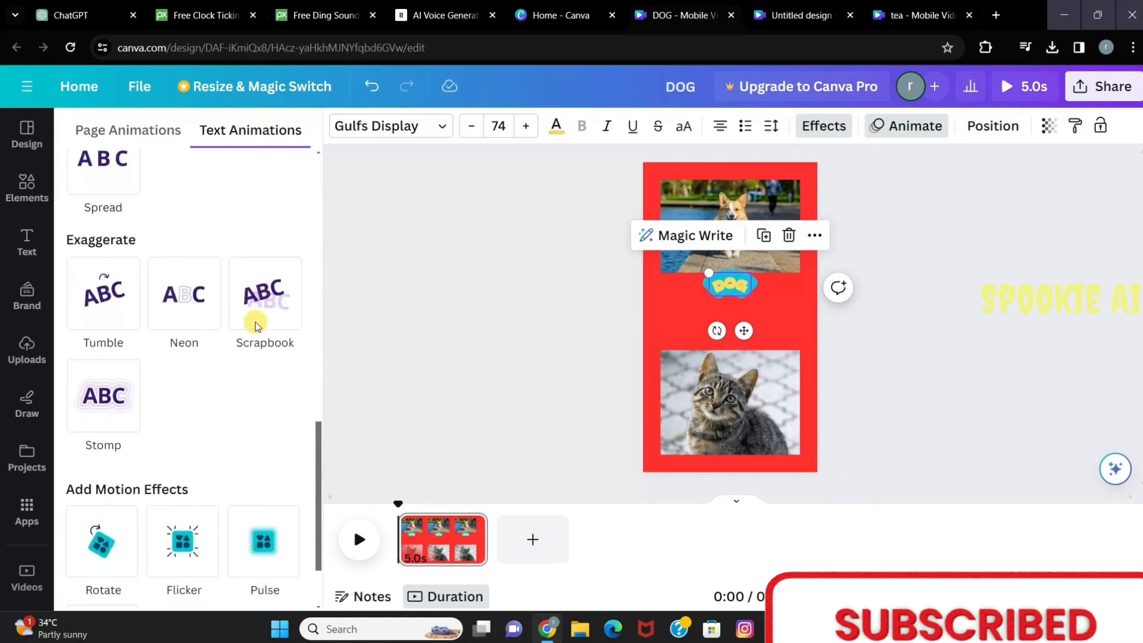
{"action": "scroll", "coordinate": [254, 322], "scroll_direction": "up", "scroll_amount": 8}
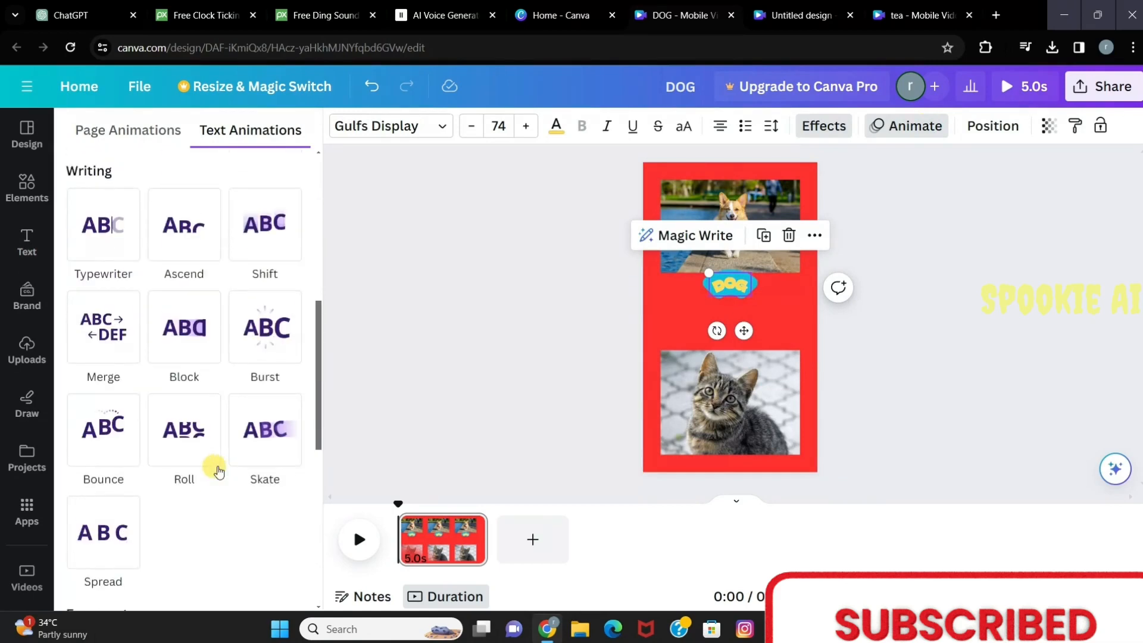
{"action": "left_click", "coordinate": [102, 236]}
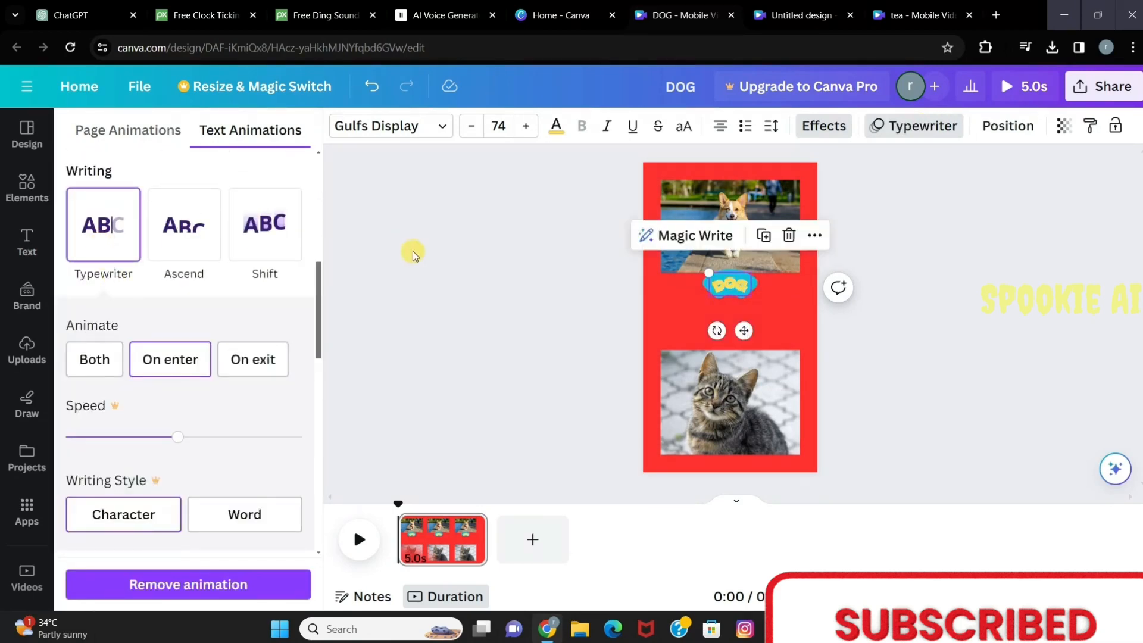
Duplicate the DOG label, place the copy at the upper edge of the cat photo and change its text to "CAT".
{"action": "right_click", "coordinate": [731, 280]}
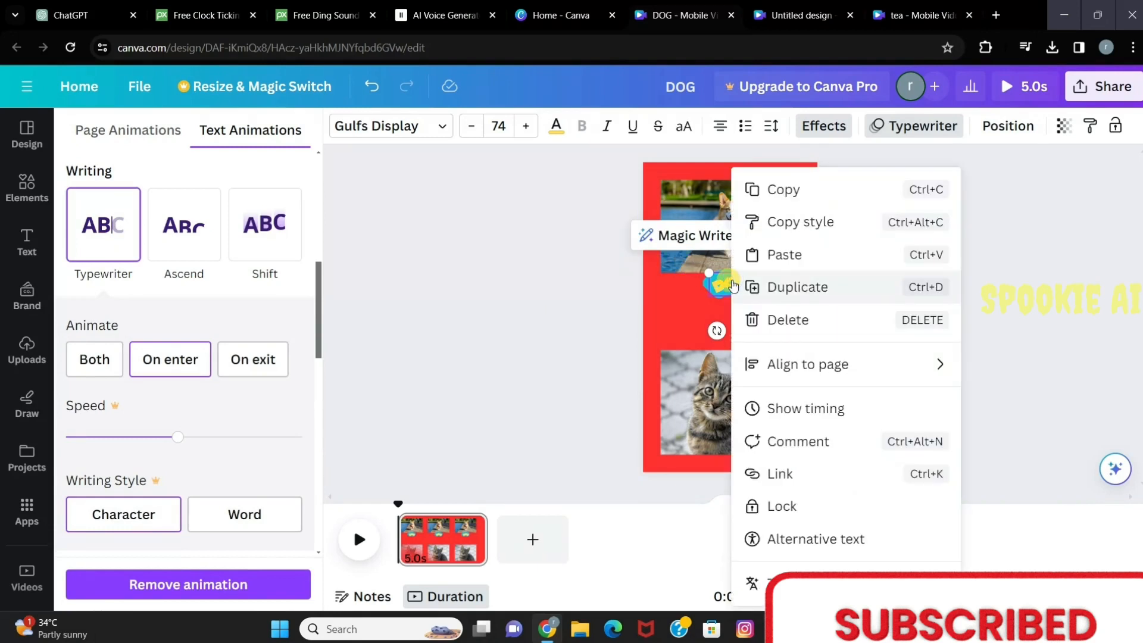
{"action": "left_click", "coordinate": [777, 292]}
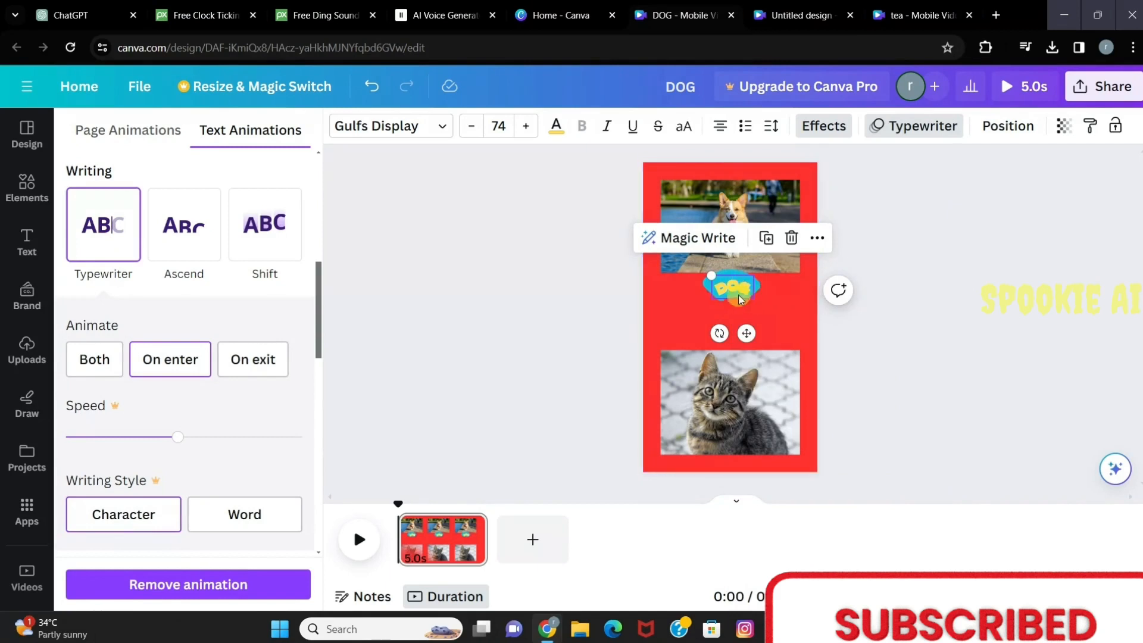
{"action": "left_click_drag", "start_coordinate": [736, 292], "coordinate": [732, 337]}
{"action": "type", "text": "CAT"}
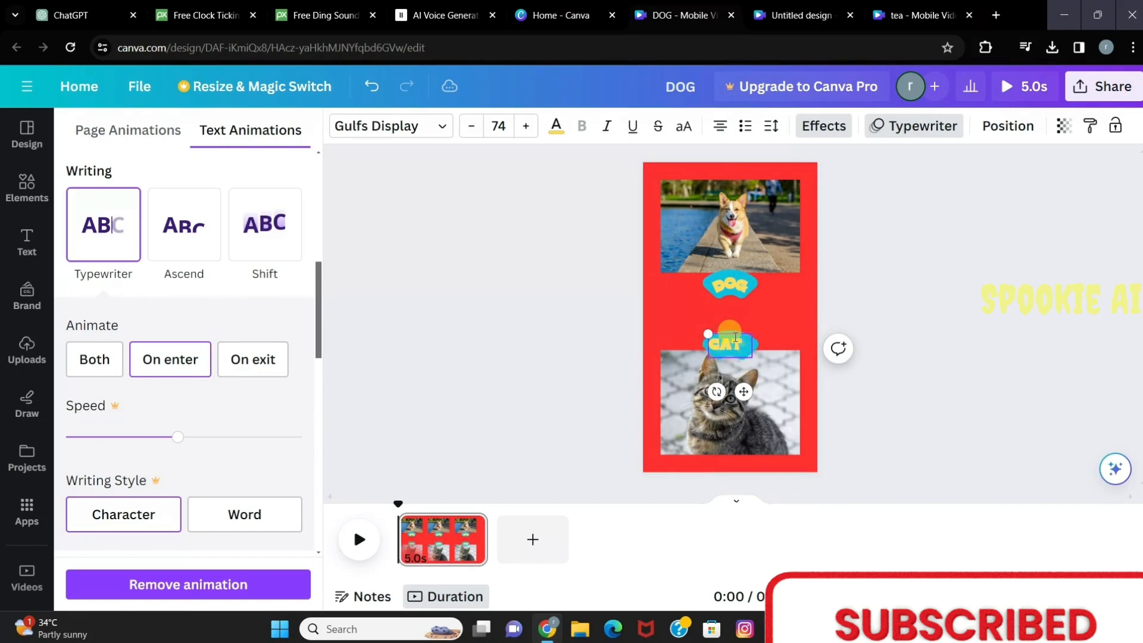
{"action": "left_click", "coordinate": [778, 336]}
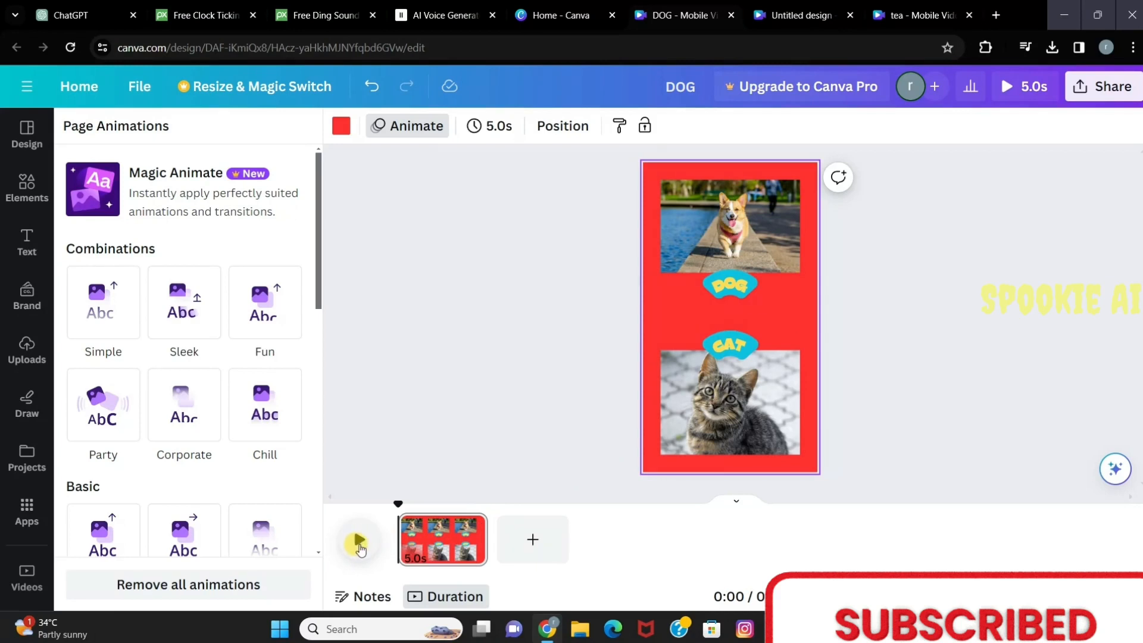
Play the page to preview the label animations.
{"action": "left_click", "coordinate": [359, 545]}
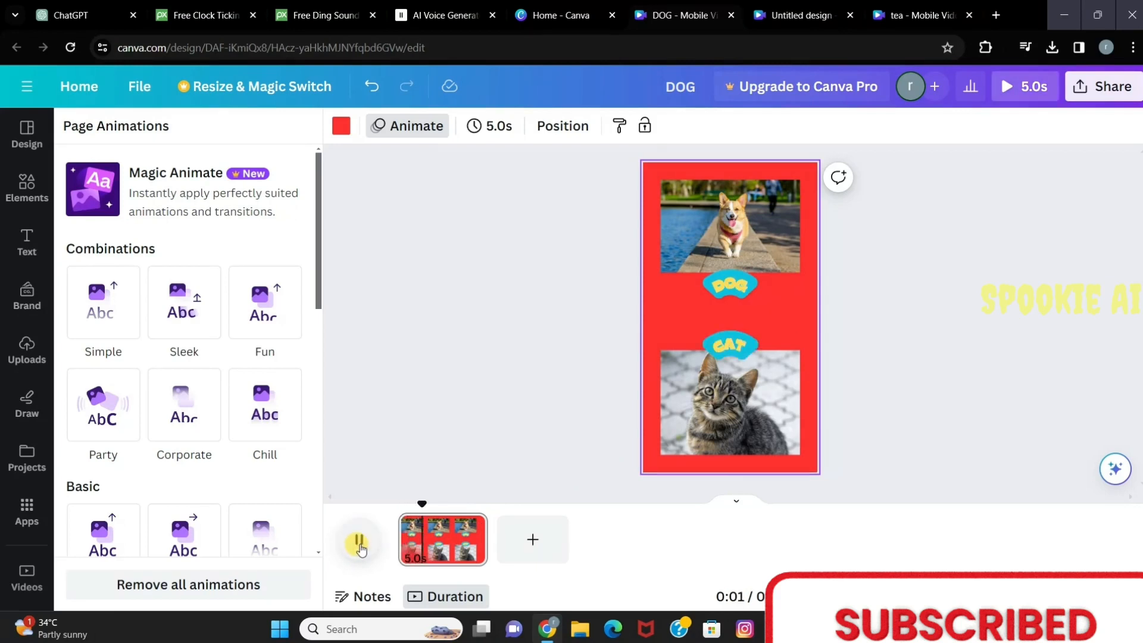
Stop the preview, switch to the ElevenLabs voice generator and replace the speech text with "DOG OR CAT".
{"action": "left_click", "coordinate": [359, 545]}
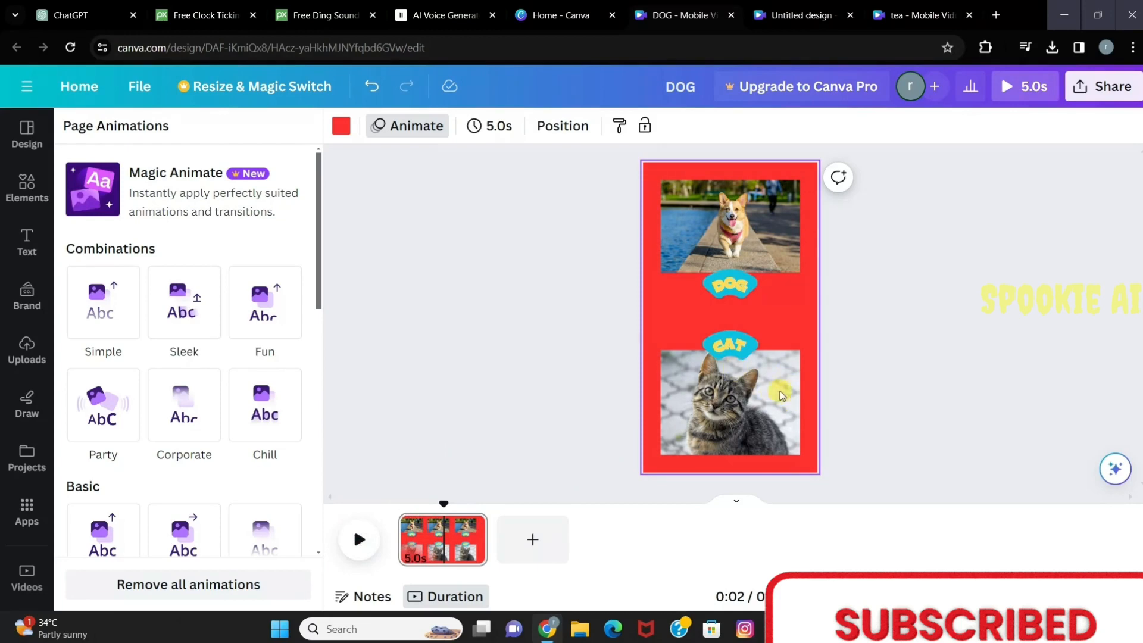
{"action": "left_click", "coordinate": [431, 11]}
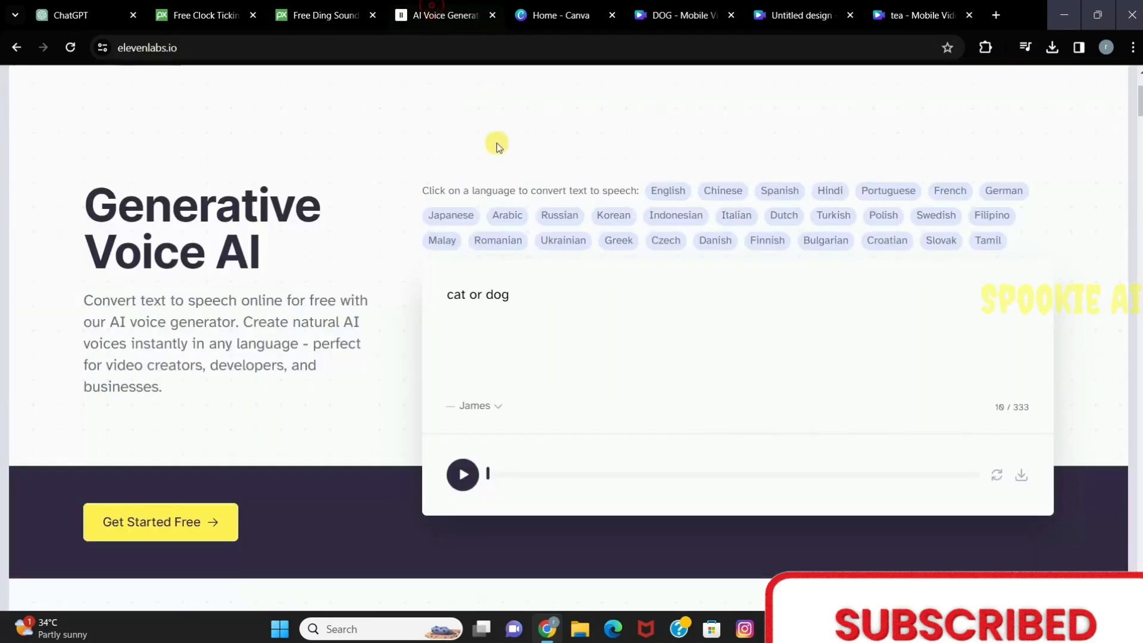
{"action": "key", "text": "ctrl+a"}
{"action": "key", "text": "BackSpace"}
{"action": "type", "text": "DOG OR CAT"}
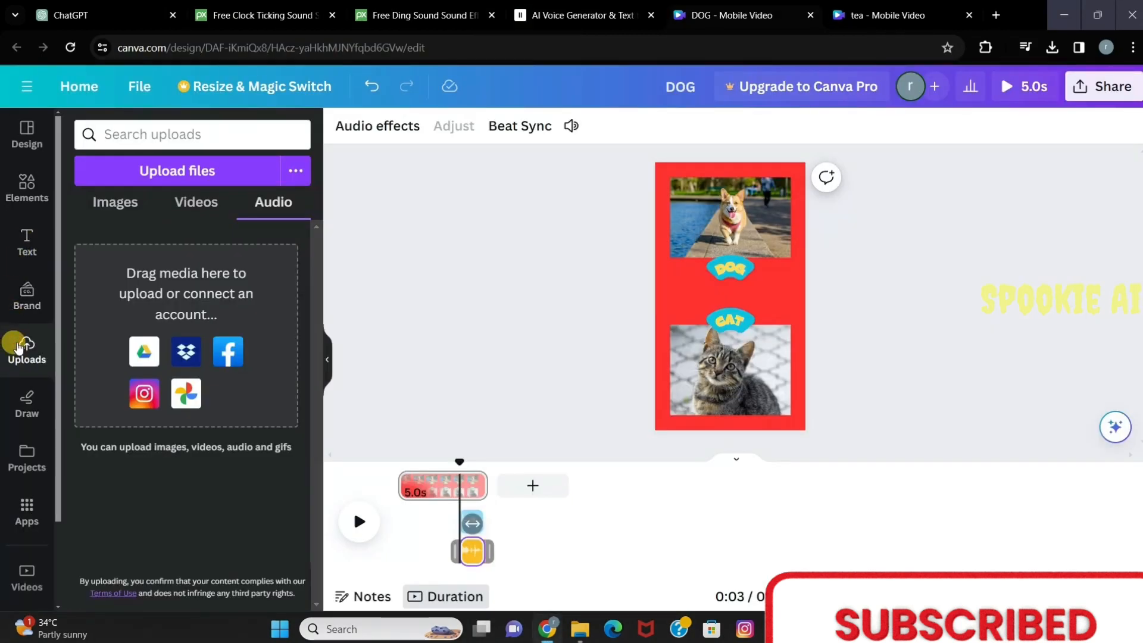
Upload the generated ElevenLabs MP3 voiceover from the Downloads folder to the Canva design.
{"action": "left_click", "coordinate": [174, 172]}
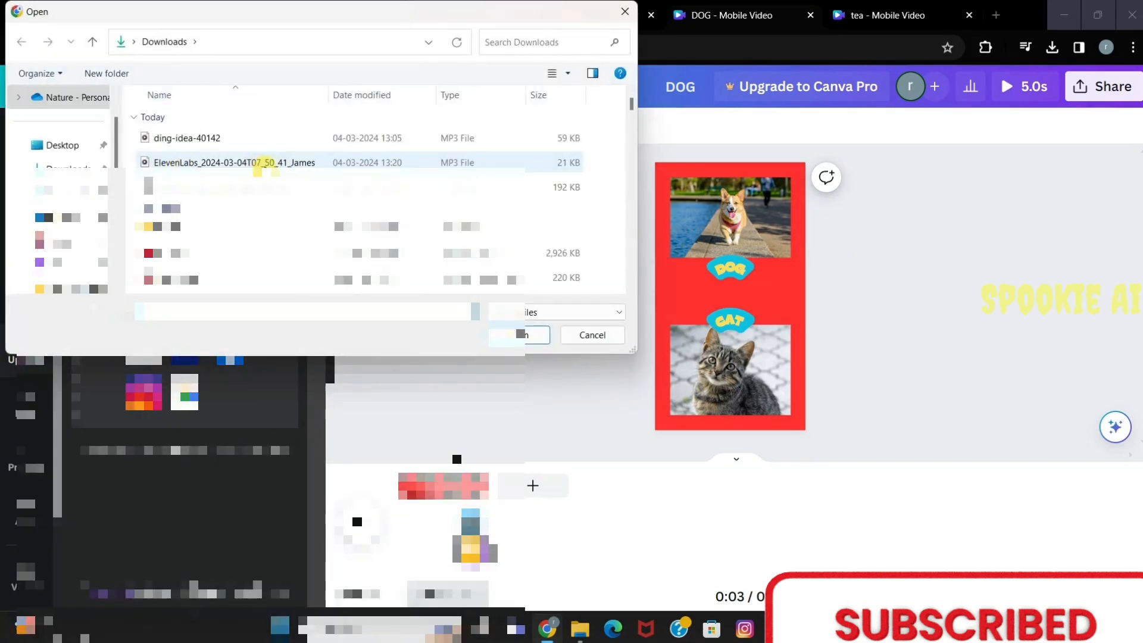
{"action": "left_click", "coordinate": [265, 163]}
{"action": "left_click", "coordinate": [516, 335]}
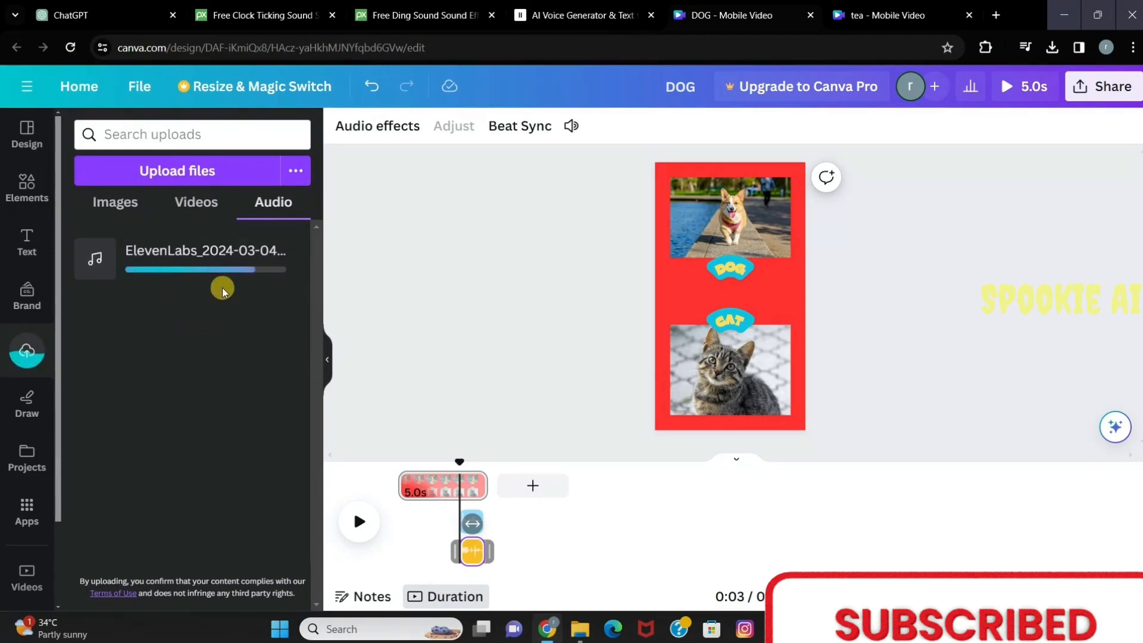
Shorten the page to 1.9 s to fit the voiceover and play it from the start.
{"action": "left_click_drag", "start_coordinate": [487, 488], "coordinate": [435, 510]}
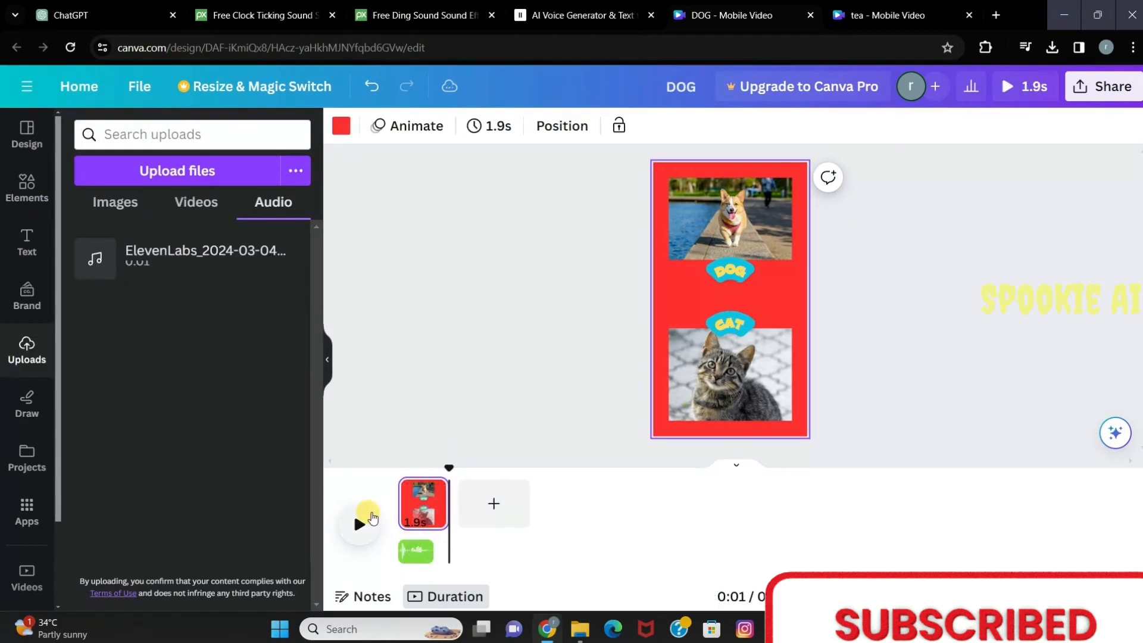
{"action": "left_click_drag", "start_coordinate": [445, 467], "coordinate": [316, 480]}
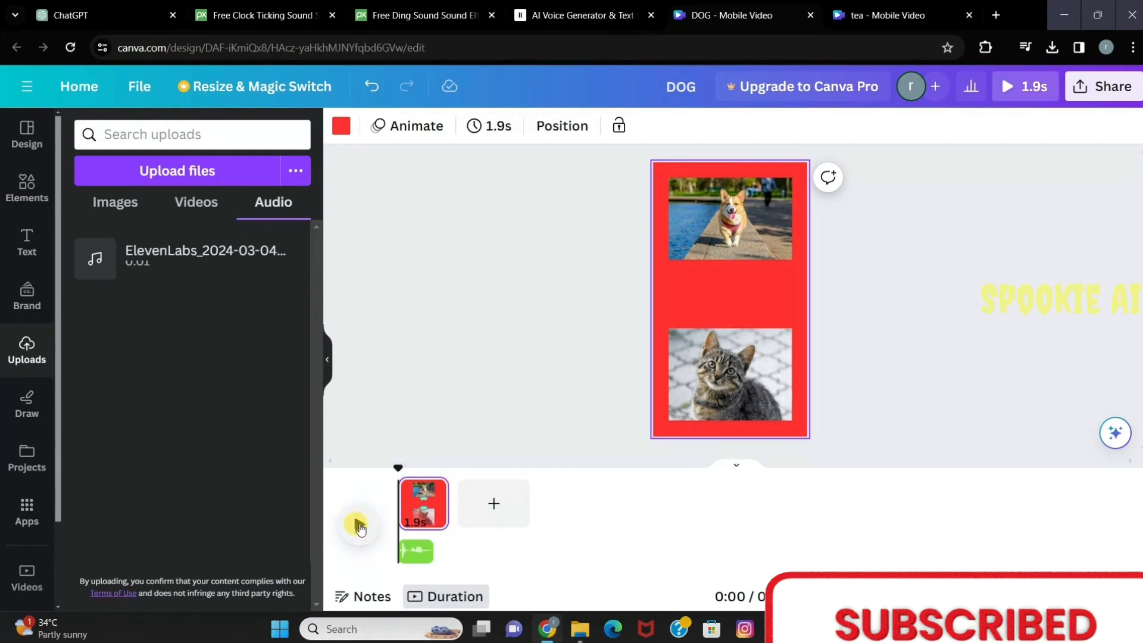
{"action": "left_click", "coordinate": [359, 524]}
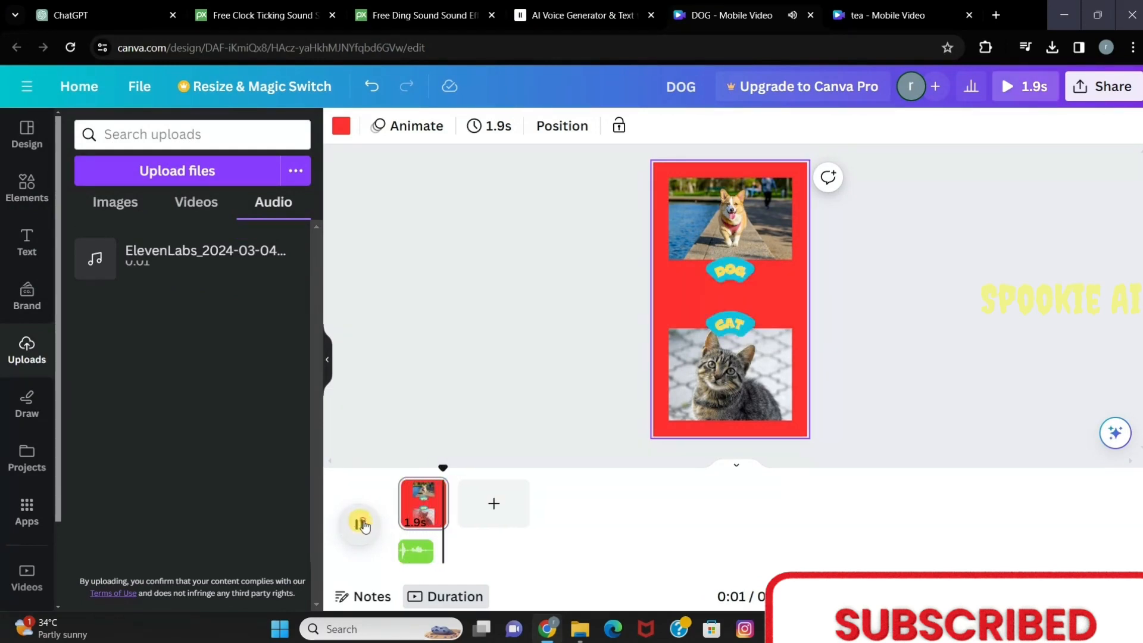
Duplicate the 1.9 s dog and cat page.
{"action": "right_click", "coordinate": [420, 512]}
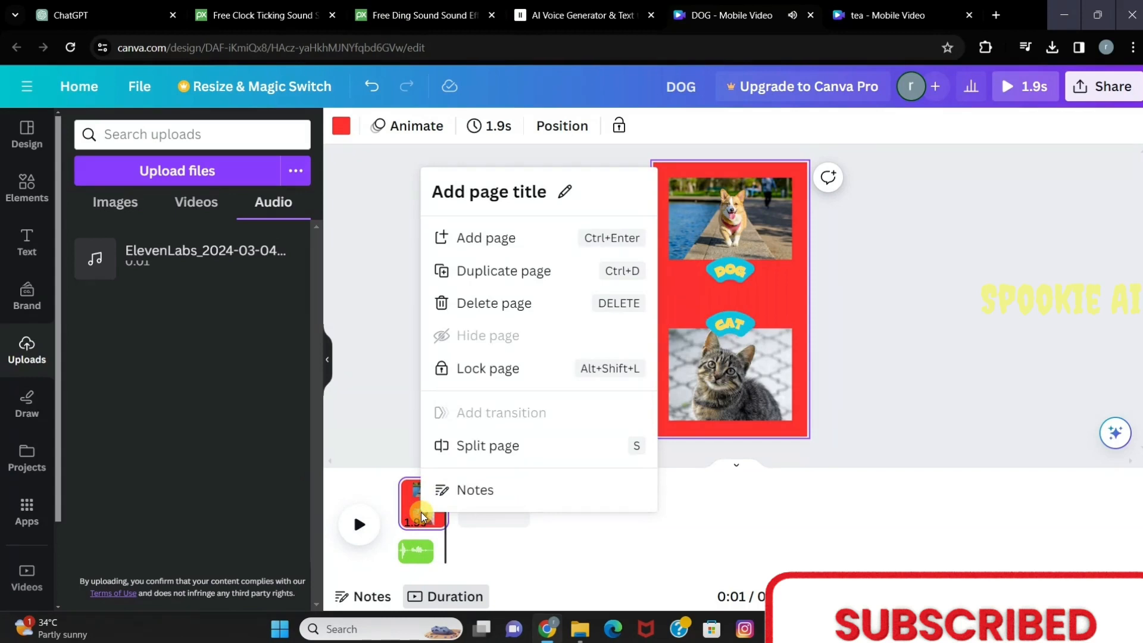
{"action": "left_click", "coordinate": [536, 275]}
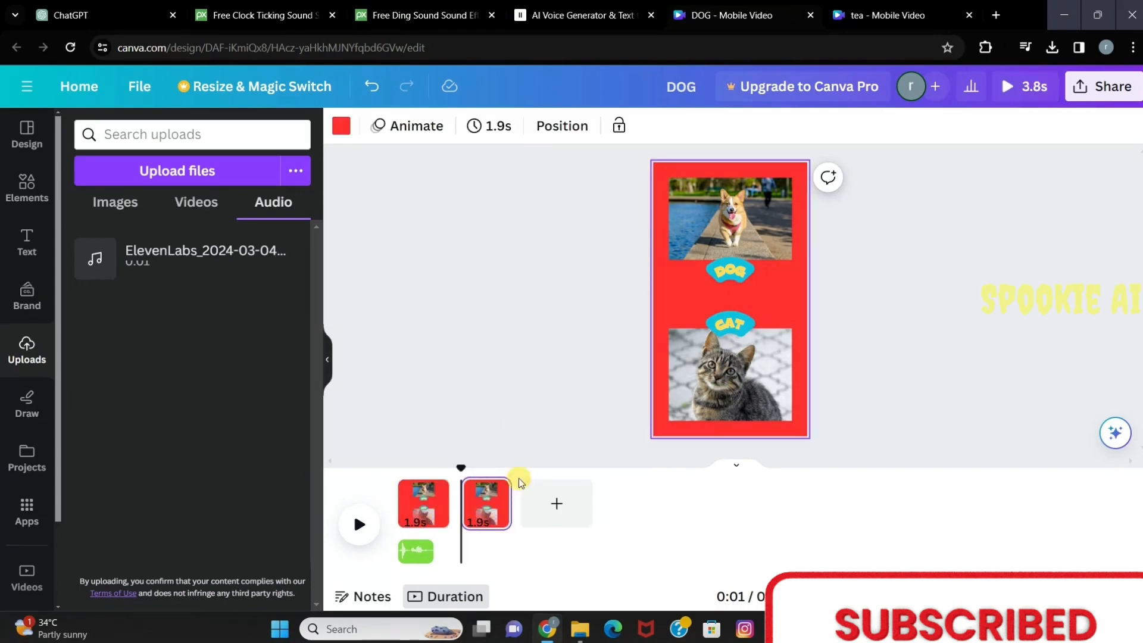
{"action": "left_click", "coordinate": [437, 507]}
Add the white outlined stopwatch from the "timer" graphics between the two labels on the second page and preview it.
{"action": "left_click", "coordinate": [473, 513]}
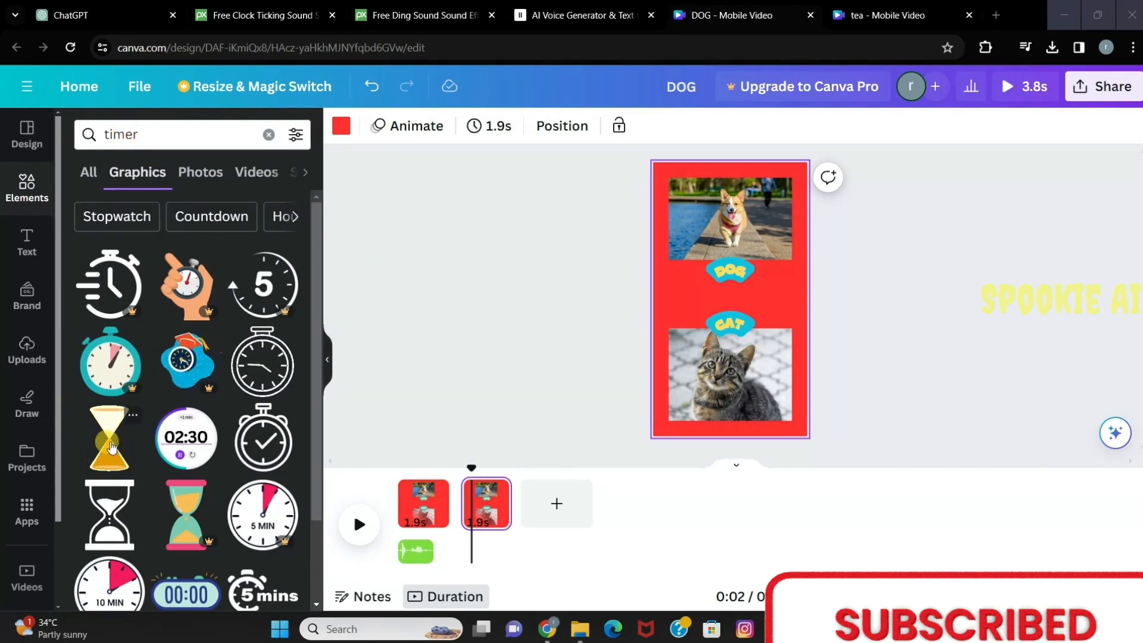
{"action": "left_click", "coordinate": [260, 357]}
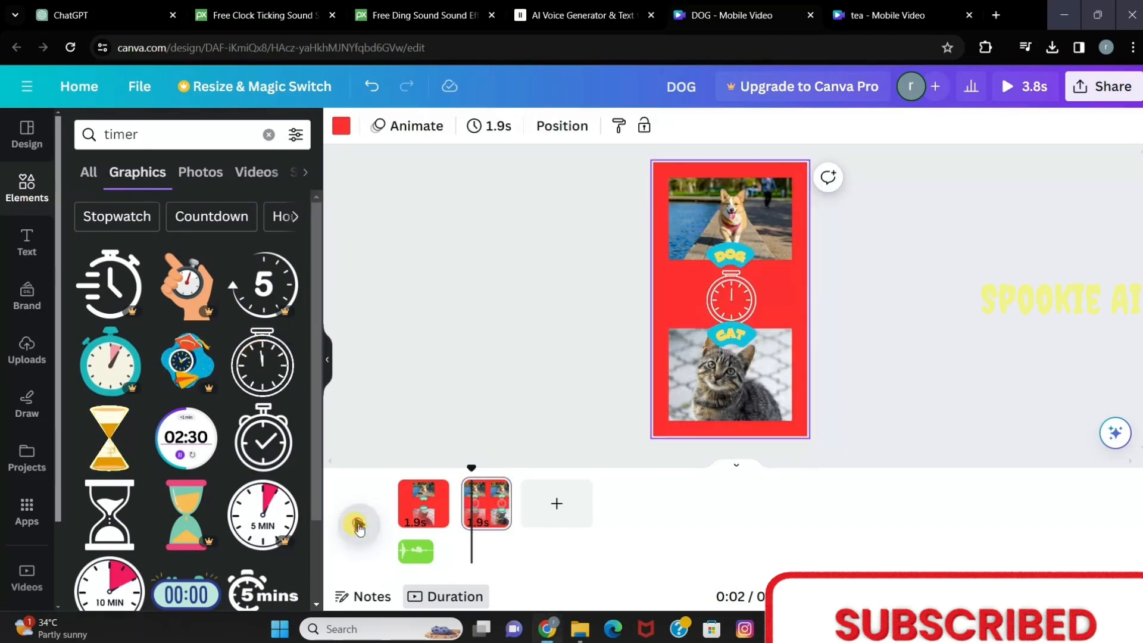
{"action": "left_click", "coordinate": [359, 527]}
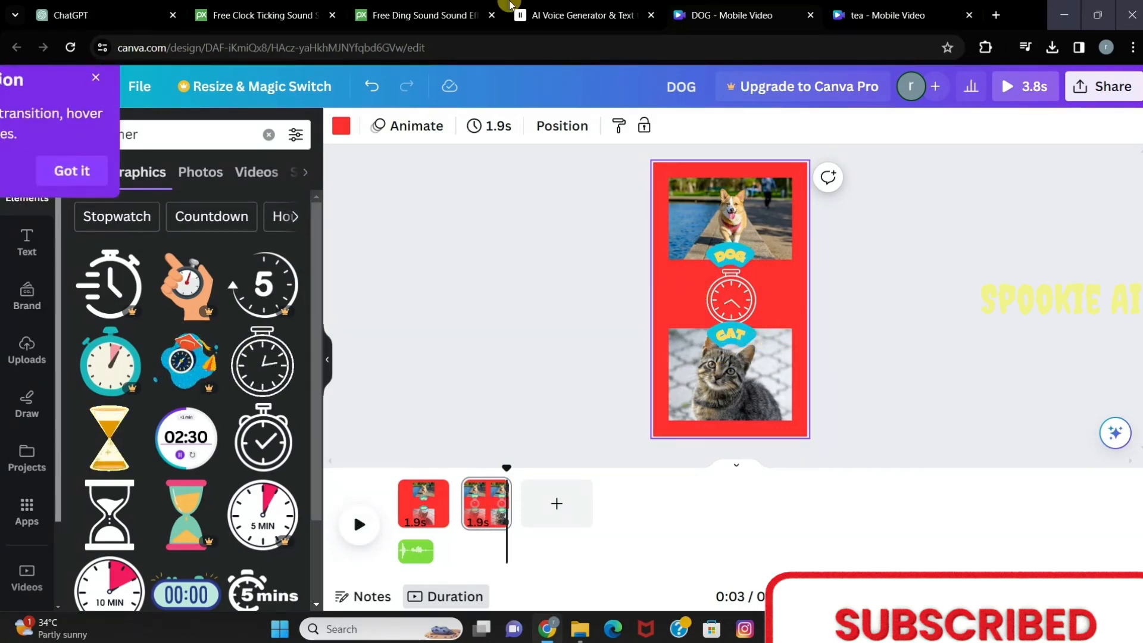
Switch to Pixabay and examine the "clock ticking sound" results, including the site address, search text and media category.
{"action": "left_click", "coordinate": [260, 13]}
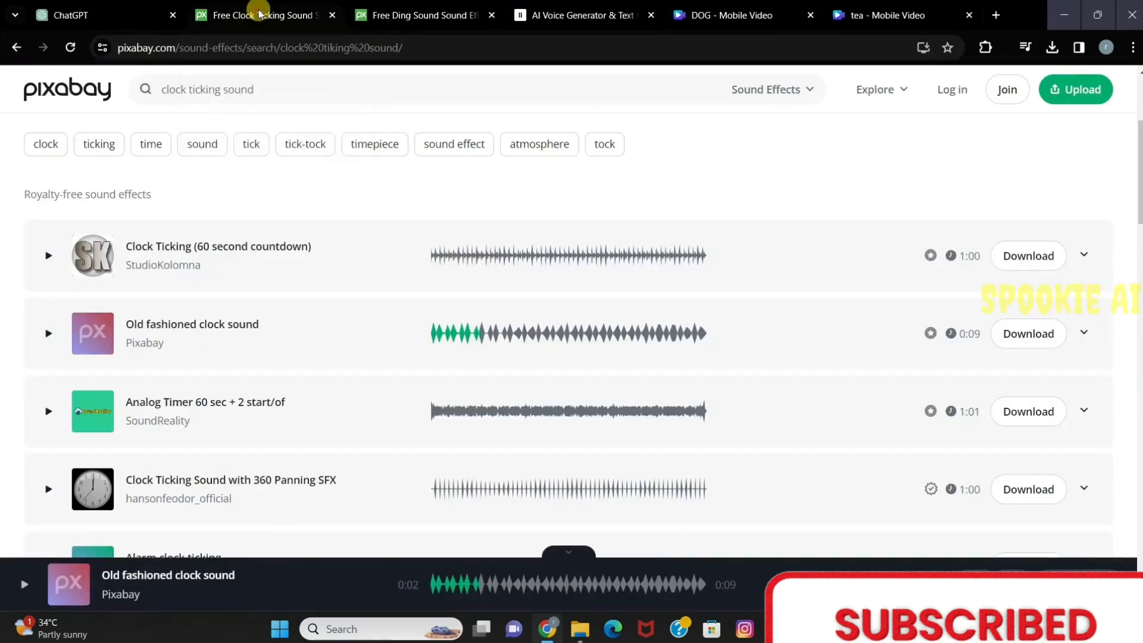
{"action": "scroll", "coordinate": [101, 124], "scroll_direction": "up", "scroll_amount": 3}
{"action": "left_click", "coordinate": [175, 47]}
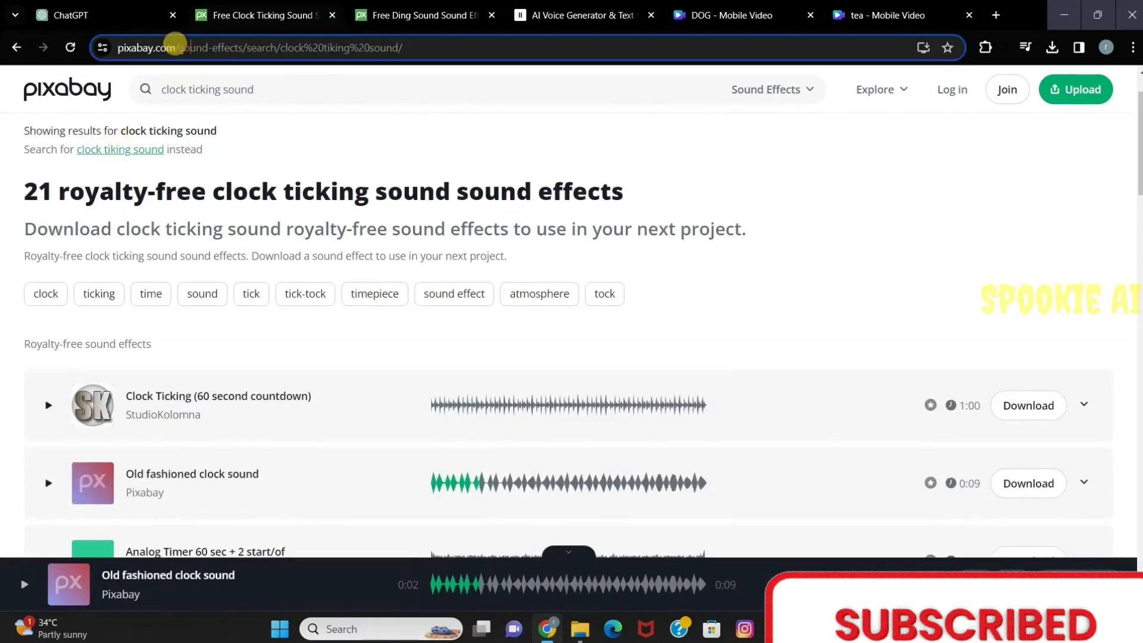
{"action": "left_click_drag", "start_coordinate": [176, 47], "coordinate": [219, 92]}
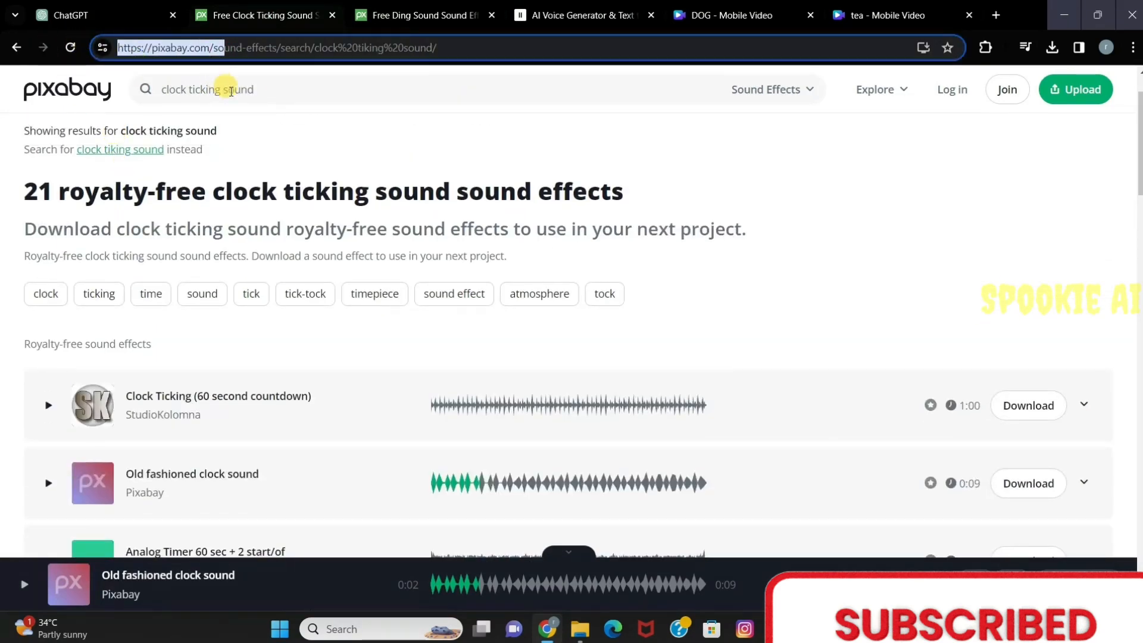
{"action": "left_click", "coordinate": [258, 88]}
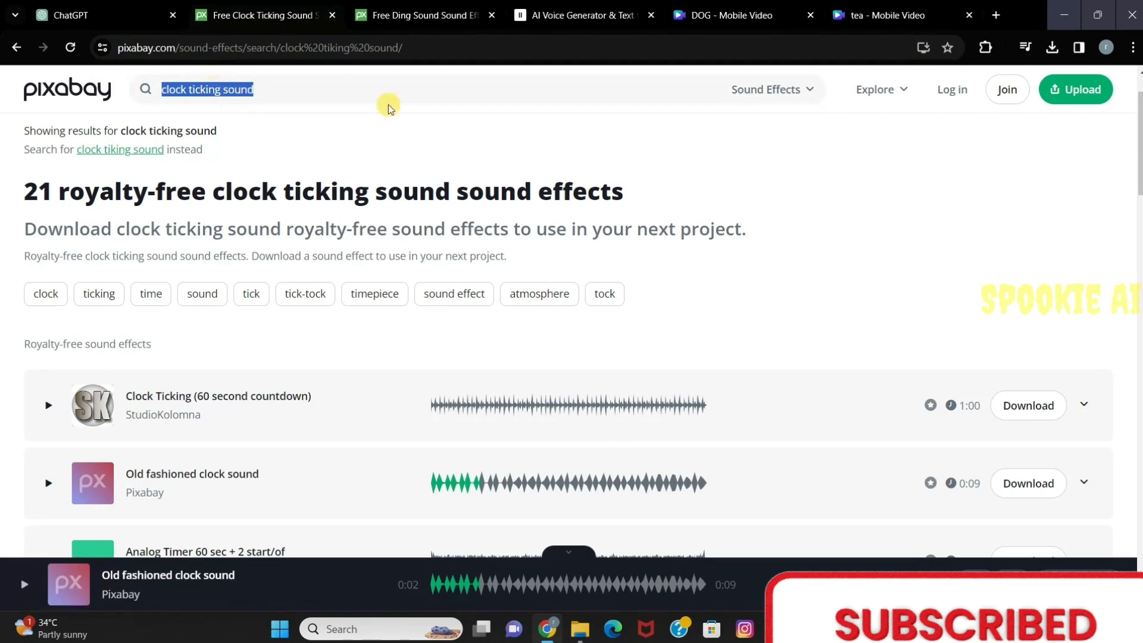
{"action": "left_click", "coordinate": [800, 90]}
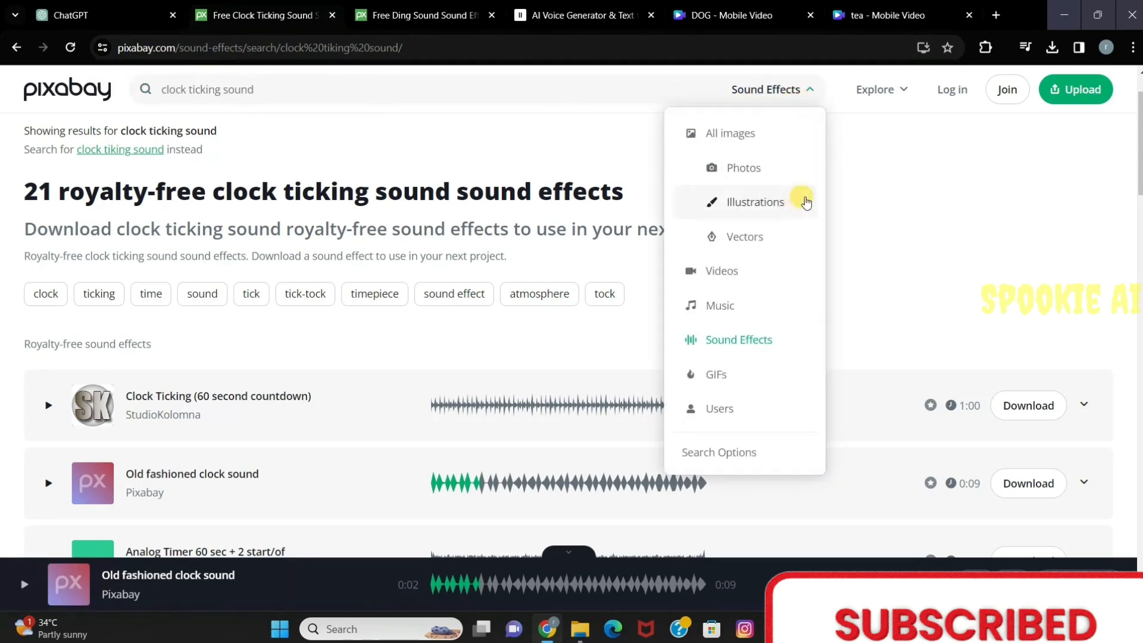
{"action": "left_click", "coordinate": [916, 199]}
{"action": "scroll", "coordinate": [92, 356], "scroll_direction": "down", "scroll_amount": 3}
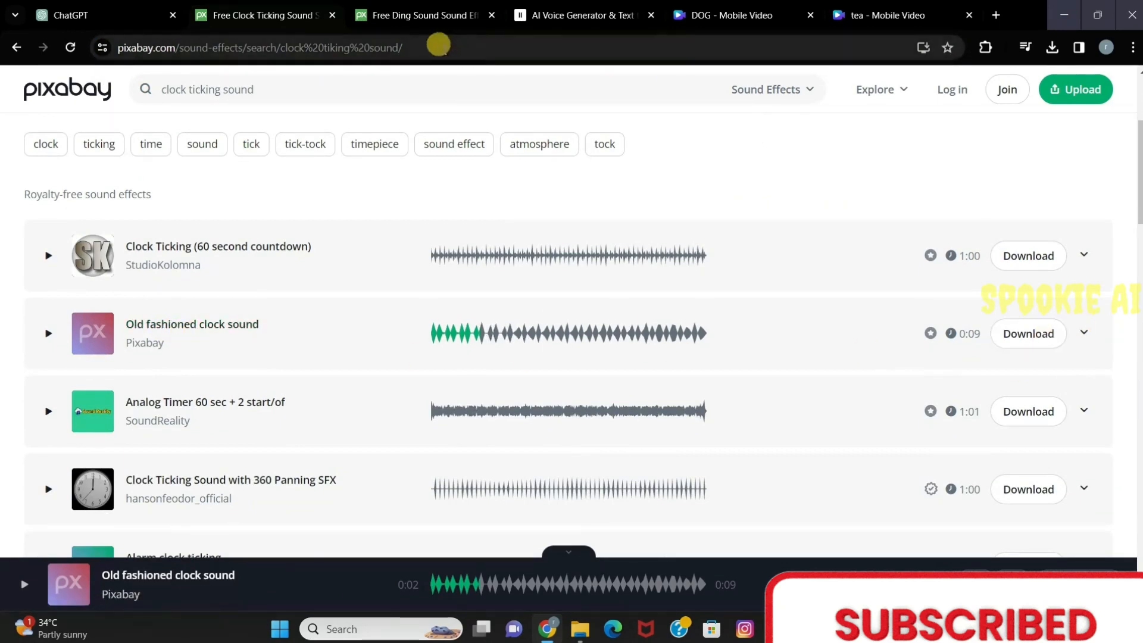
Review Pixabay's sound effect results for "ding sound".
{"action": "left_click", "coordinate": [411, 15]}
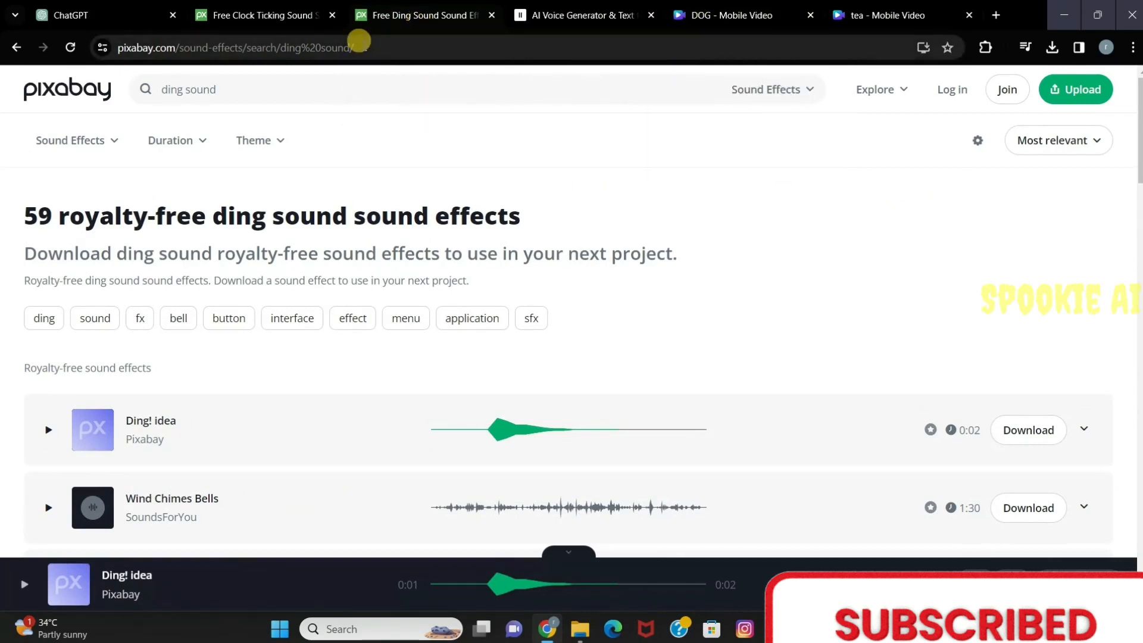
{"action": "left_click_drag", "start_coordinate": [256, 92], "coordinate": [130, 75]}
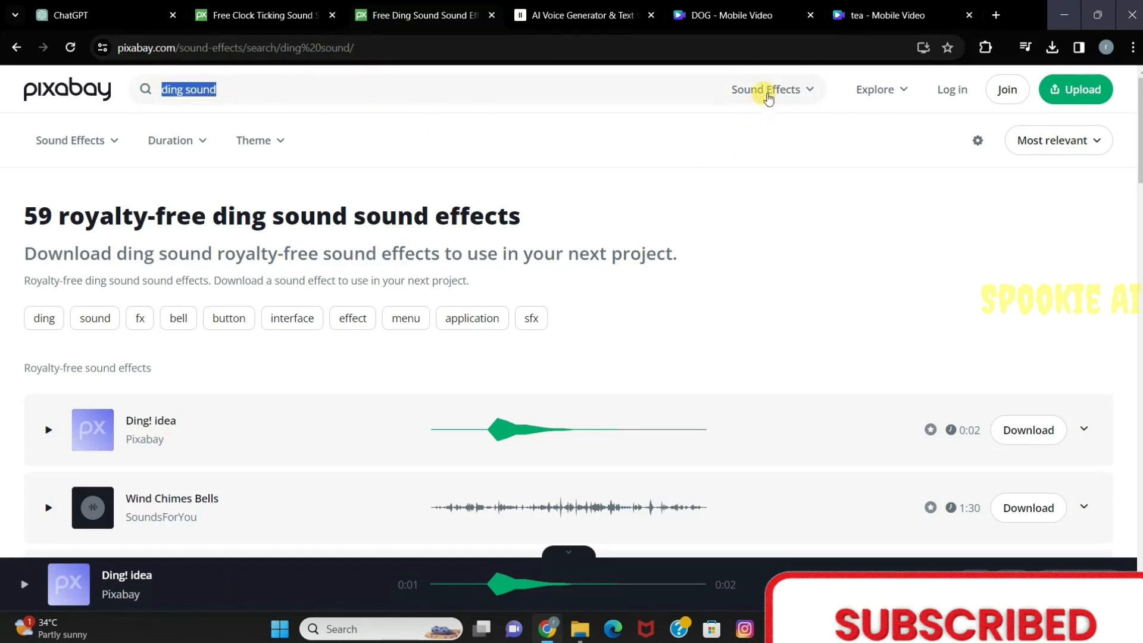
{"action": "scroll", "coordinate": [355, 332], "scroll_direction": "down", "scroll_amount": 2}
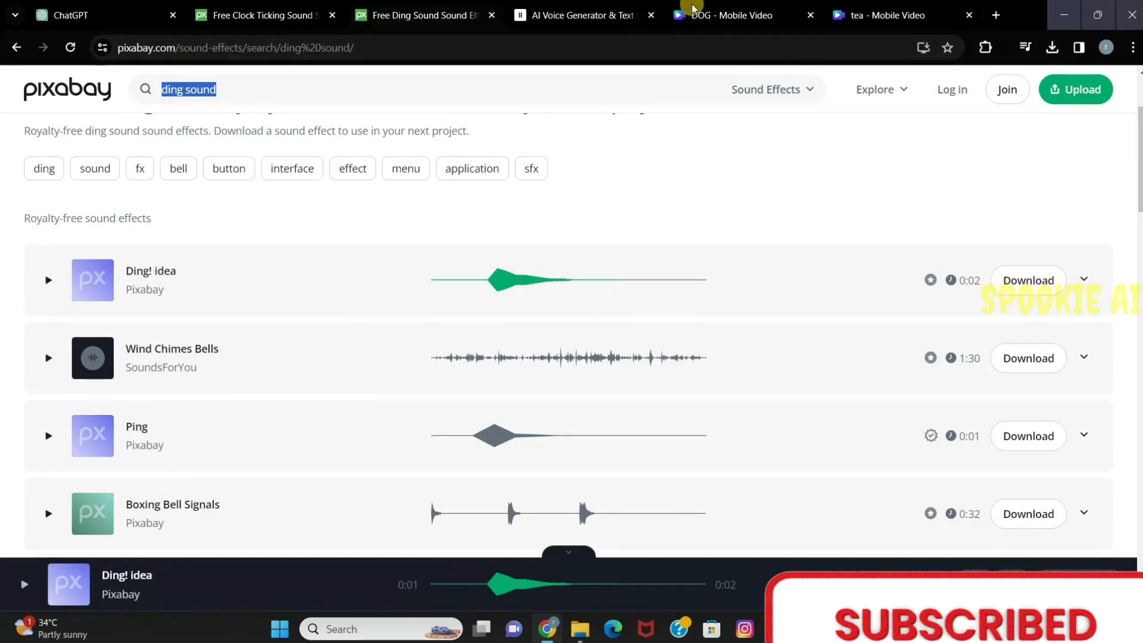
Return to the Canva design and upload old-fashioned-clock-sound-37729 from the Downloads folder.
{"action": "left_click", "coordinate": [712, 9]}
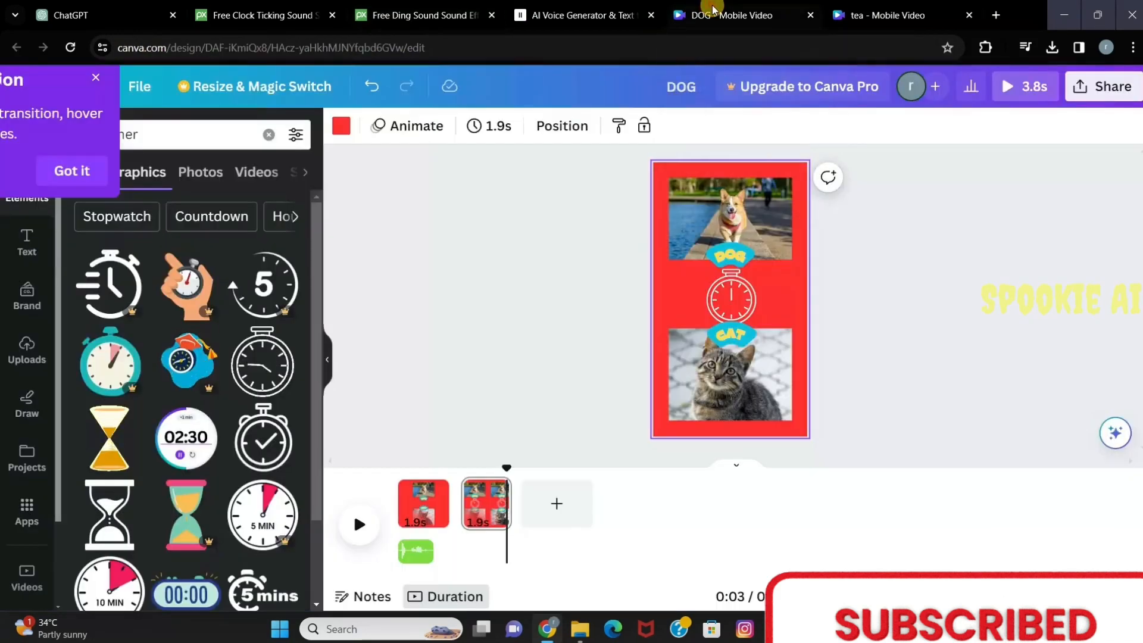
{"action": "left_click", "coordinate": [18, 360]}
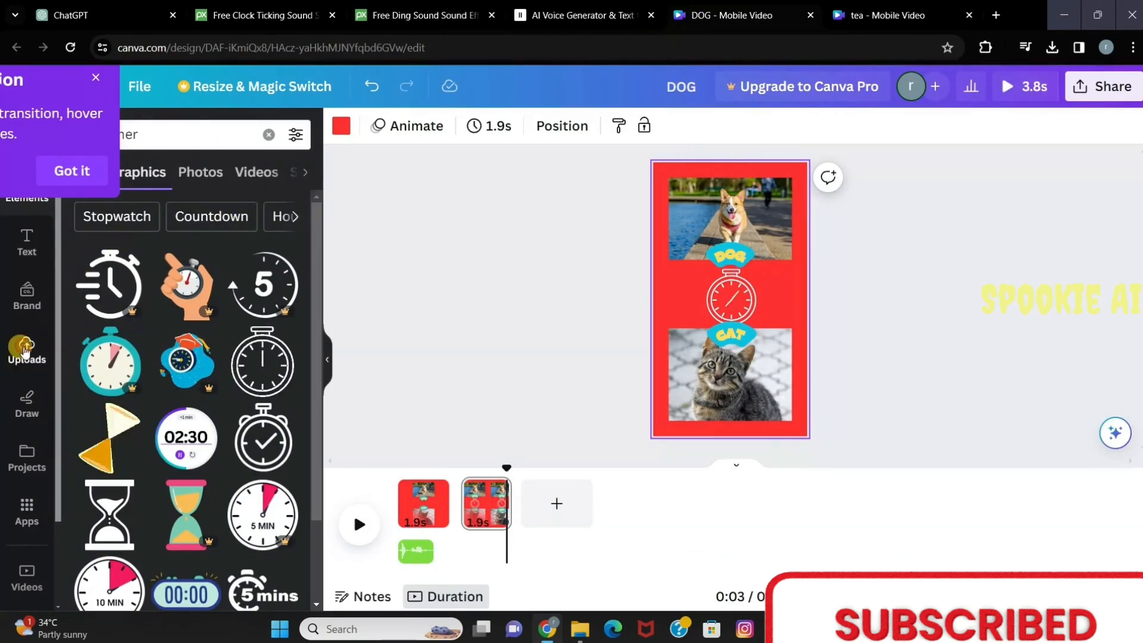
{"action": "left_click", "coordinate": [190, 176]}
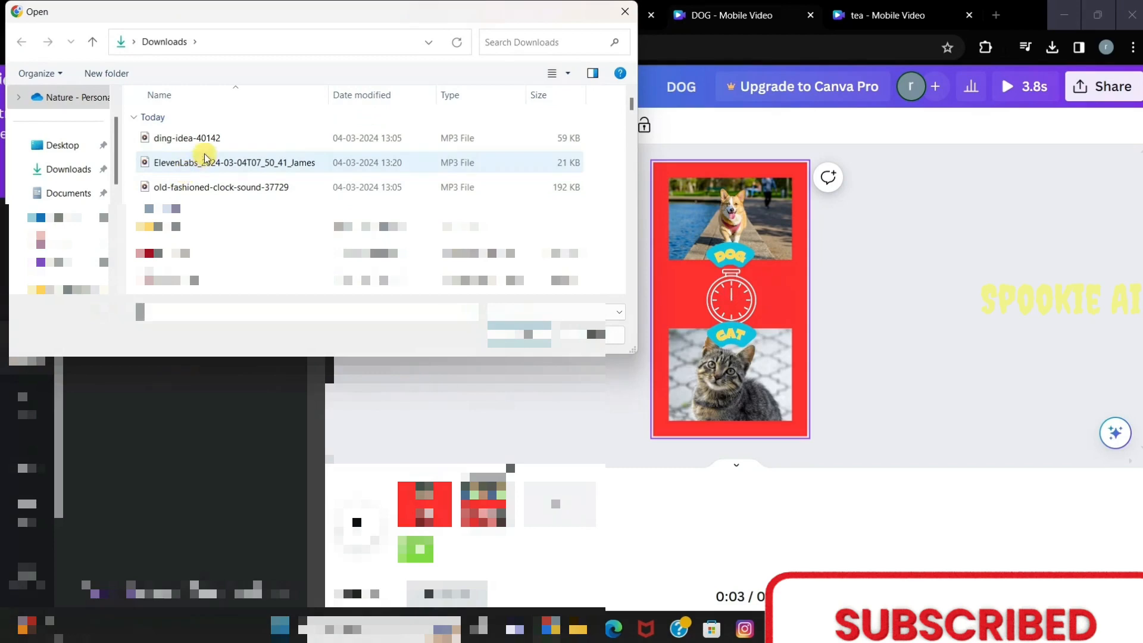
{"action": "left_click", "coordinate": [197, 189]}
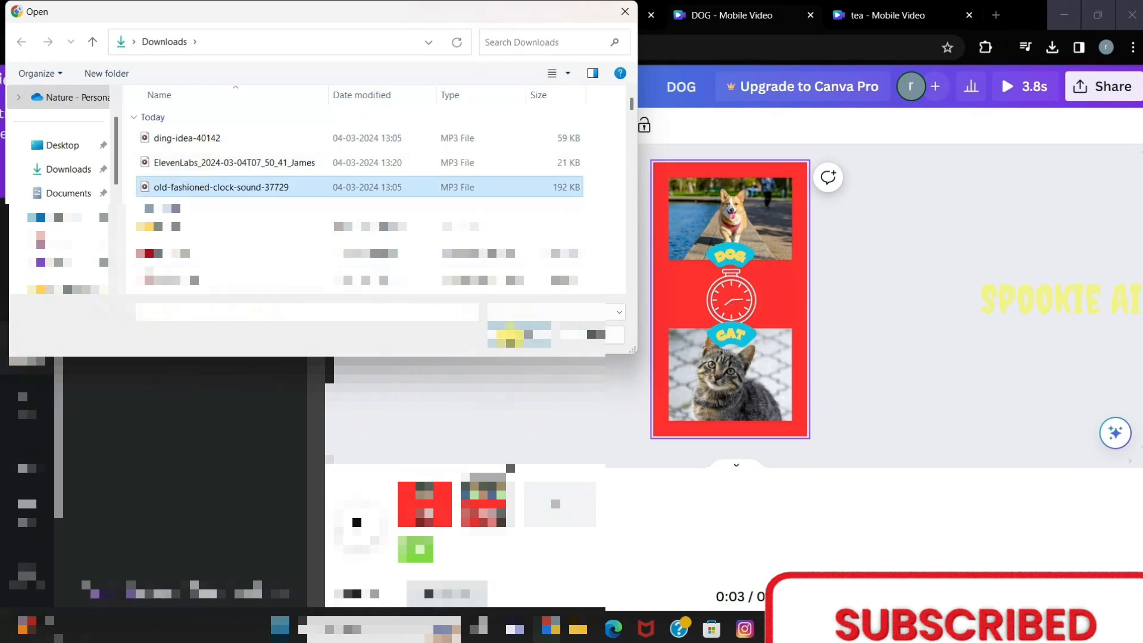
{"action": "double_click", "coordinate": [197, 187]}
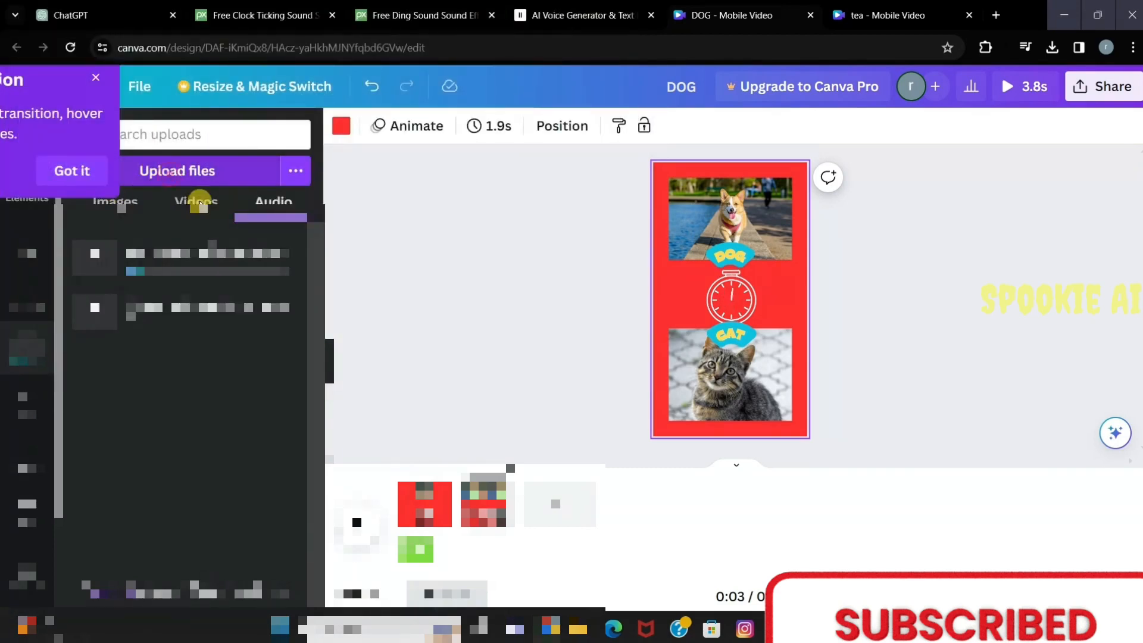
Upload the ding-idea-40142 MP3 from the Downloads folder.
{"action": "left_click", "coordinate": [205, 170]}
{"action": "left_click", "coordinate": [202, 139]}
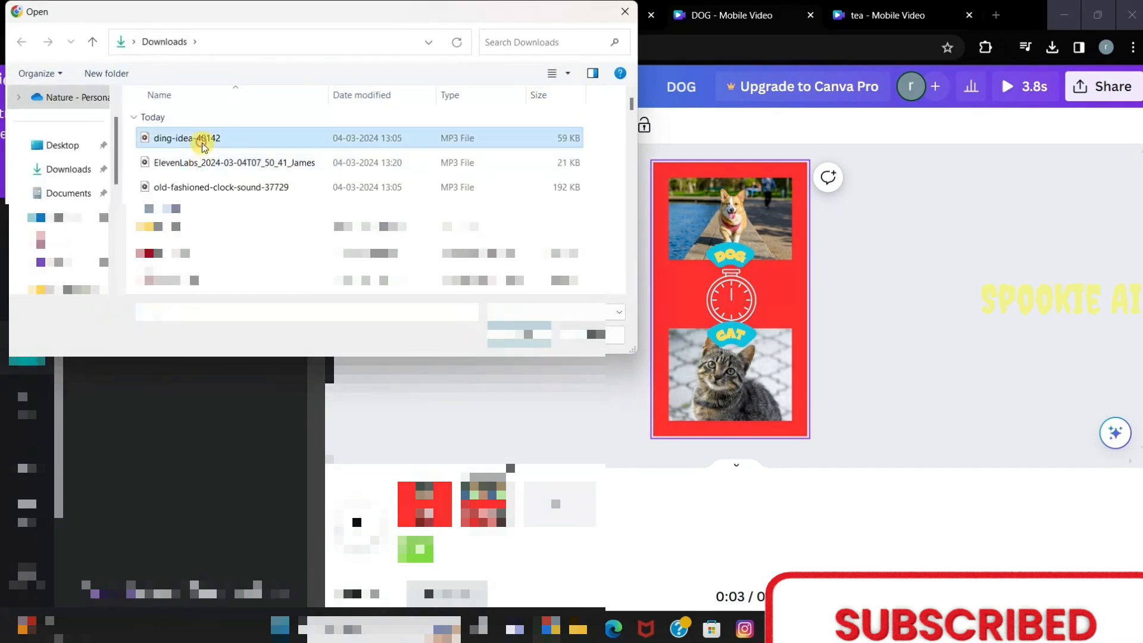
{"action": "left_click", "coordinate": [517, 333]}
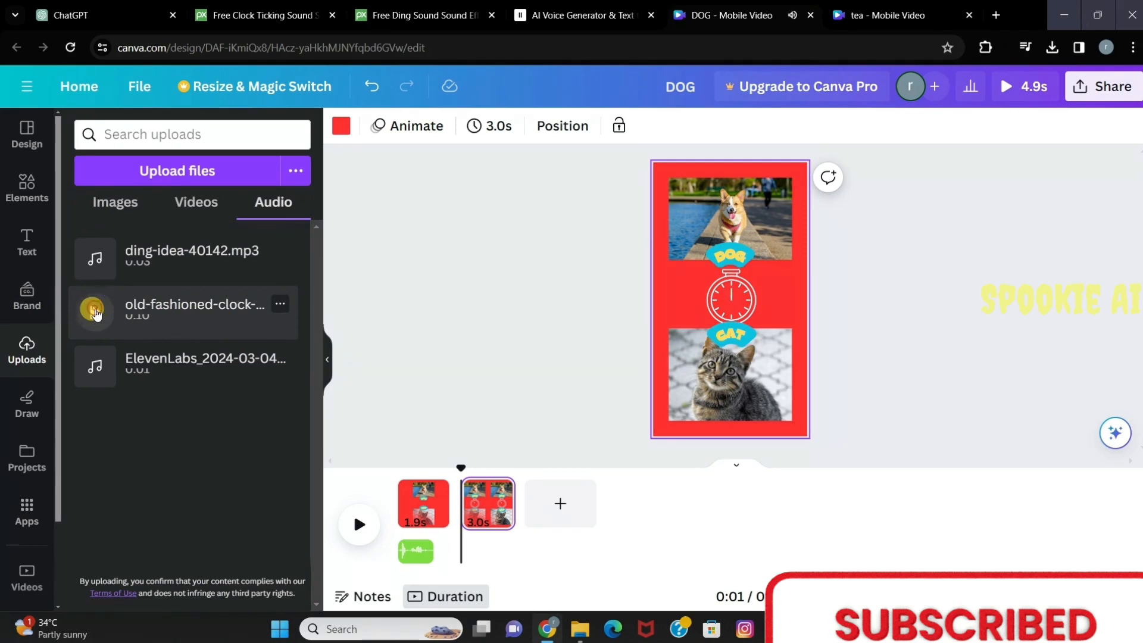
Place the old-fashioned clock sound under the second page and extend that page to 5.4 s.
{"action": "left_click_drag", "start_coordinate": [130, 323], "coordinate": [453, 539]}
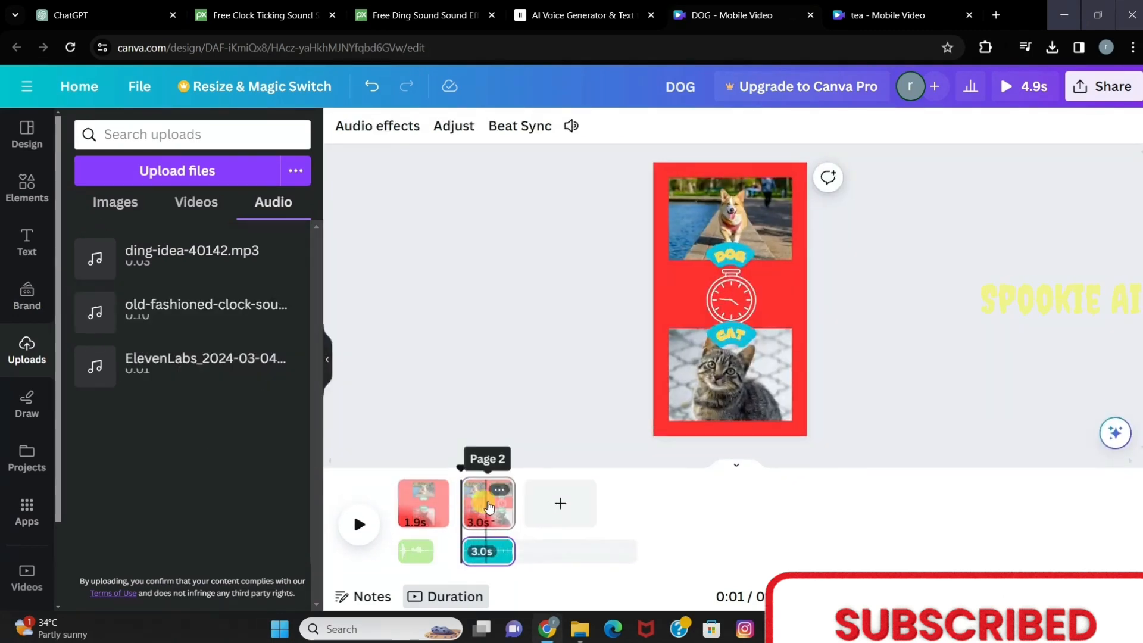
{"action": "left_click_drag", "start_coordinate": [509, 503], "coordinate": [549, 510]}
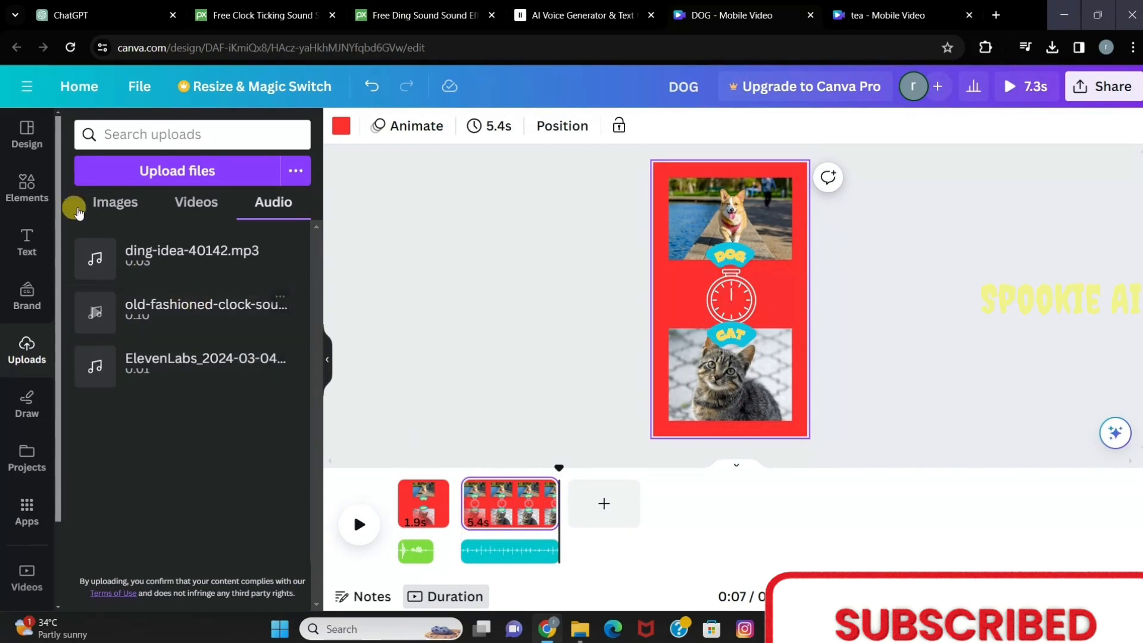
Duplicate the 5.4 s stopwatch page to make a third page.
{"action": "right_click", "coordinate": [522, 498]}
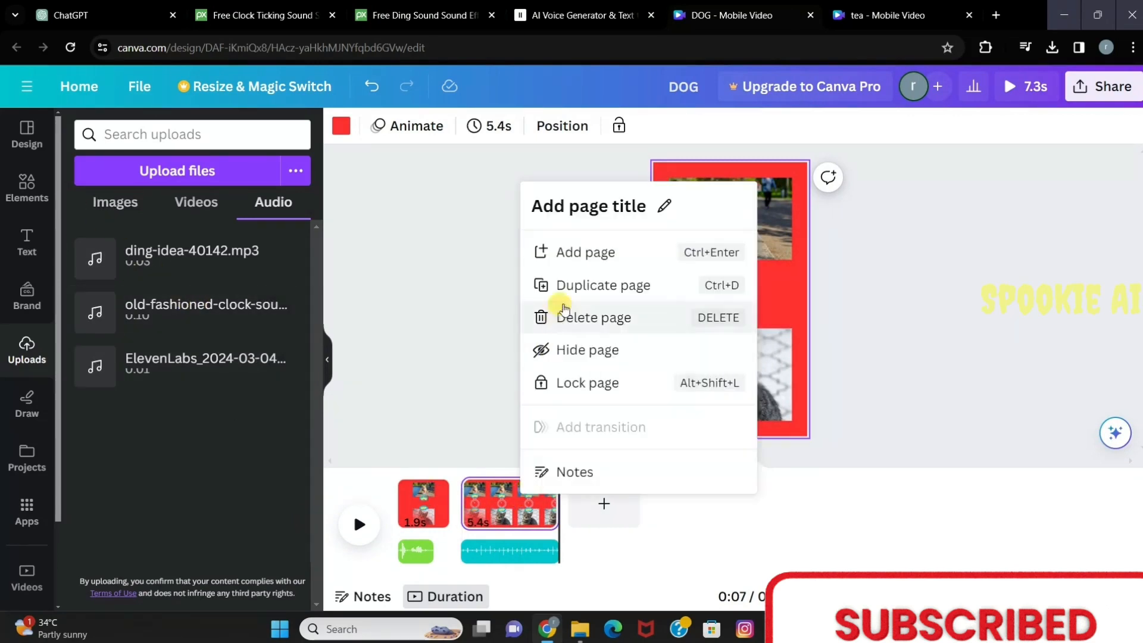
{"action": "left_click", "coordinate": [616, 291]}
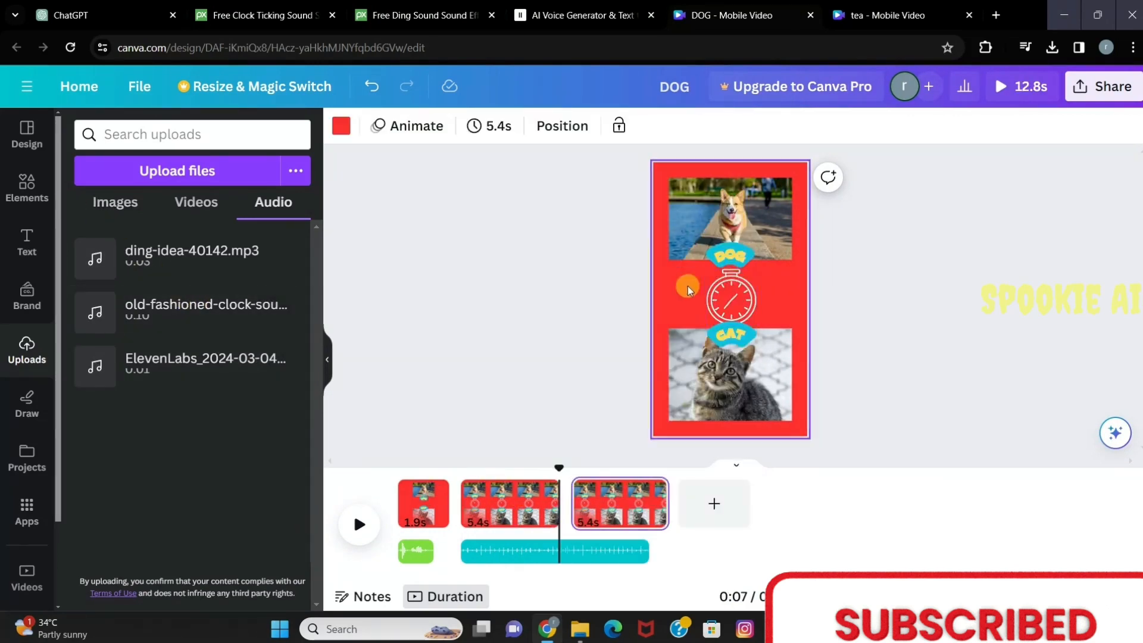
On the third page, remove the stopwatch and replace the DOG label with 60% at font size 125.
{"action": "left_click", "coordinate": [585, 518]}
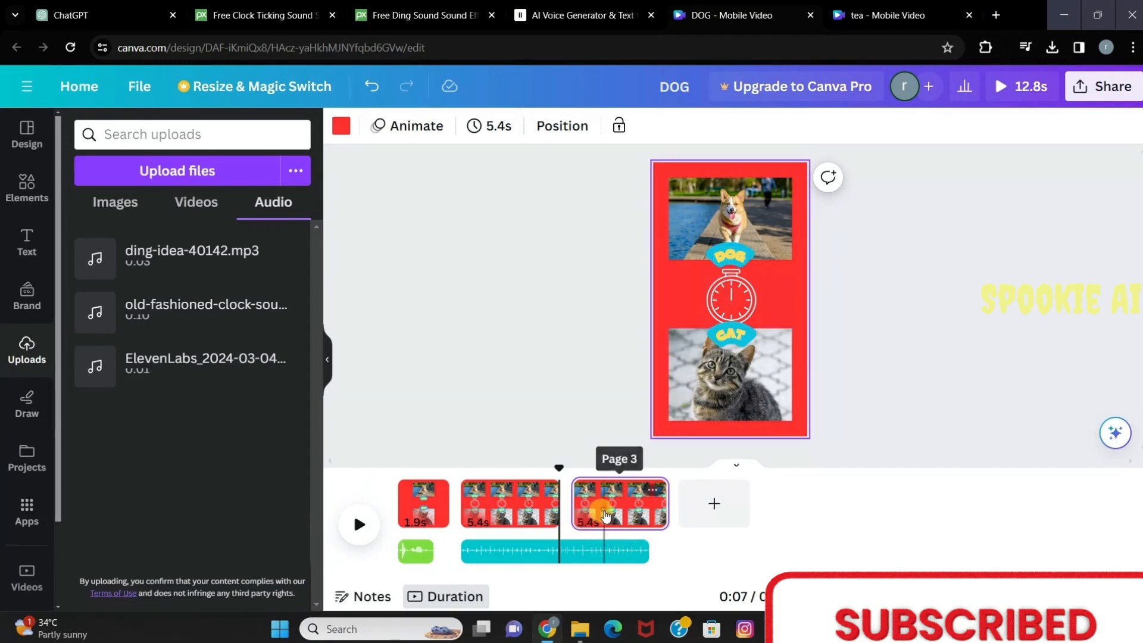
{"action": "left_click", "coordinate": [737, 259]}
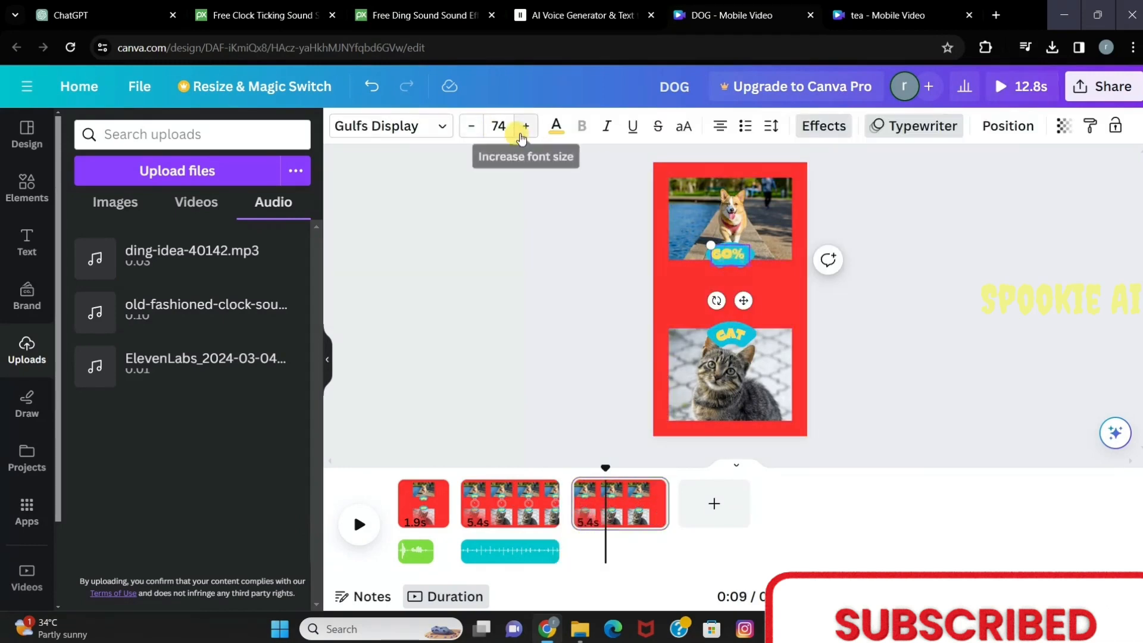
{"action": "left_click", "coordinate": [521, 131]}
{"action": "left_click", "coordinate": [521, 131]}
{"action": "left_click", "coordinate": [521, 131]}
{"action": "left_click", "coordinate": [521, 131]}
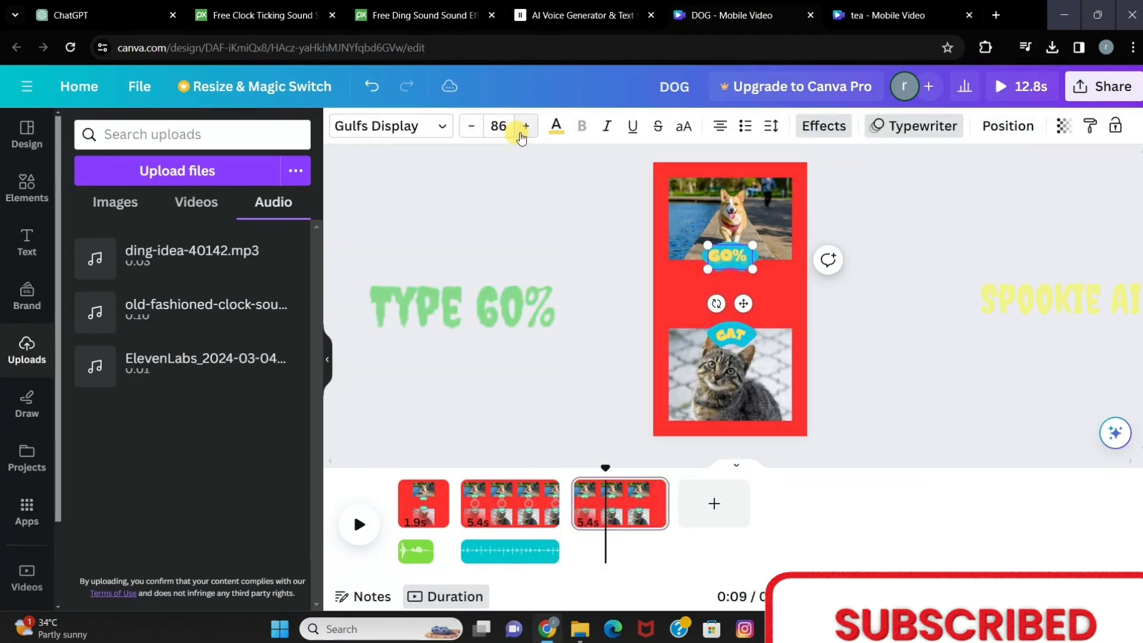
{"action": "left_click", "coordinate": [522, 131]}
{"action": "left_click", "coordinate": [522, 131]}
{"action": "left_click", "coordinate": [521, 131]}
{"action": "left_click", "coordinate": [522, 131]}
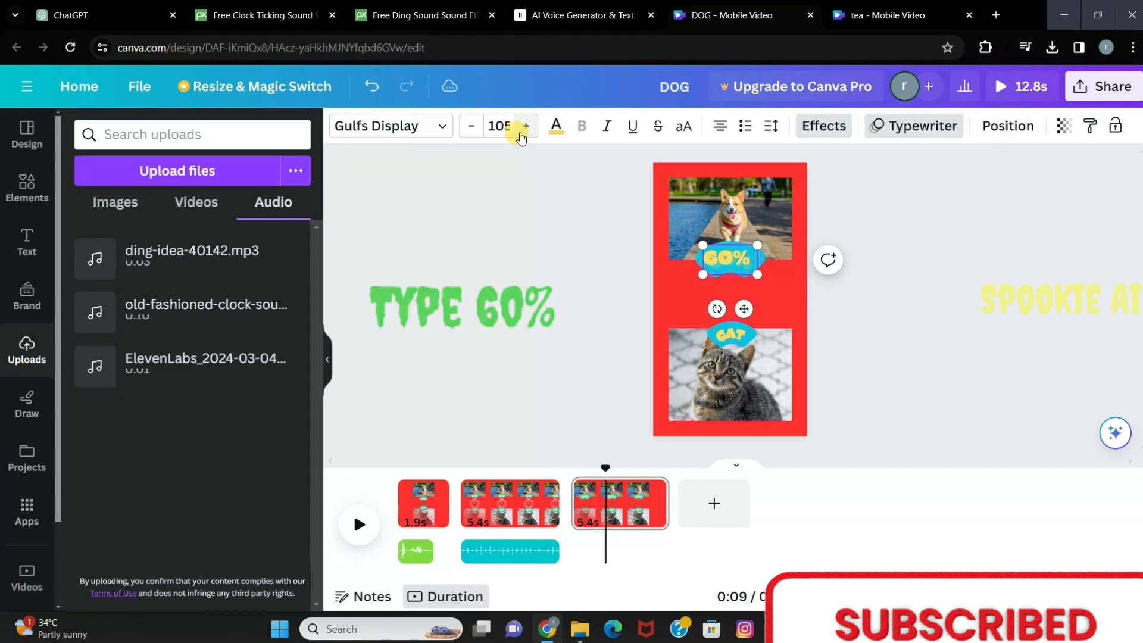
{"action": "left_click", "coordinate": [521, 131]}
{"action": "left_click", "coordinate": [522, 132]}
{"action": "left_click", "coordinate": [521, 132]}
{"action": "left_click", "coordinate": [521, 132]}
{"action": "left_click", "coordinate": [522, 132]}
{"action": "left_click", "coordinate": [522, 132]}
{"action": "left_click", "coordinate": [521, 132]}
{"action": "left_click", "coordinate": [522, 132]}
{"action": "left_click", "coordinate": [521, 132]}
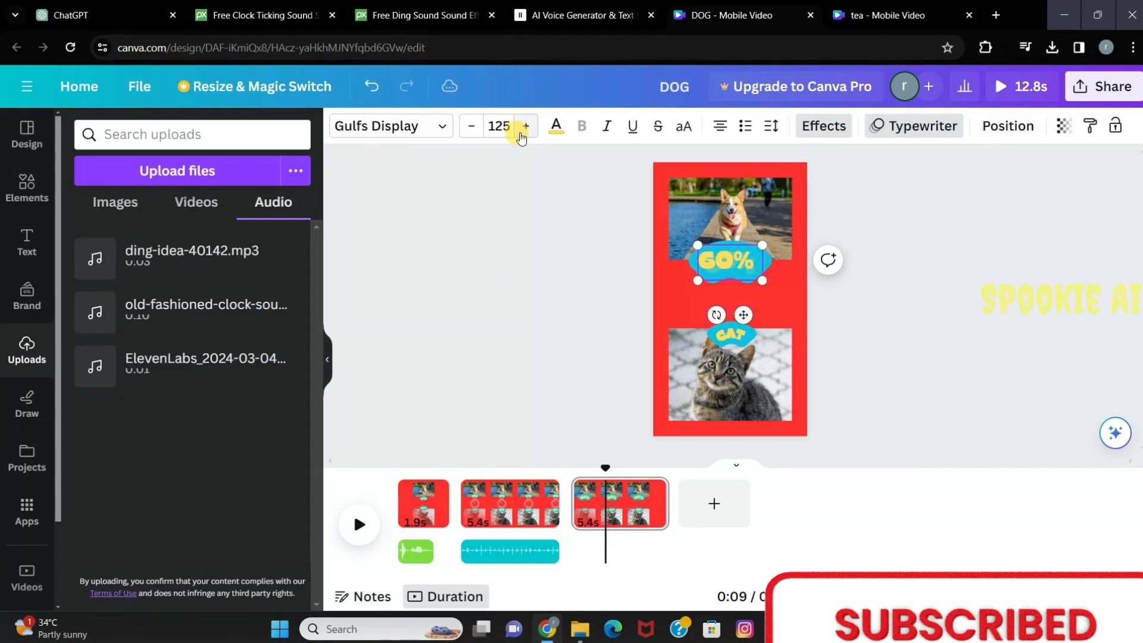
Delete the third page's CAT label and place a duplicate of the 60% label at the cat photo's upper edge.
{"action": "left_click", "coordinate": [749, 341]}
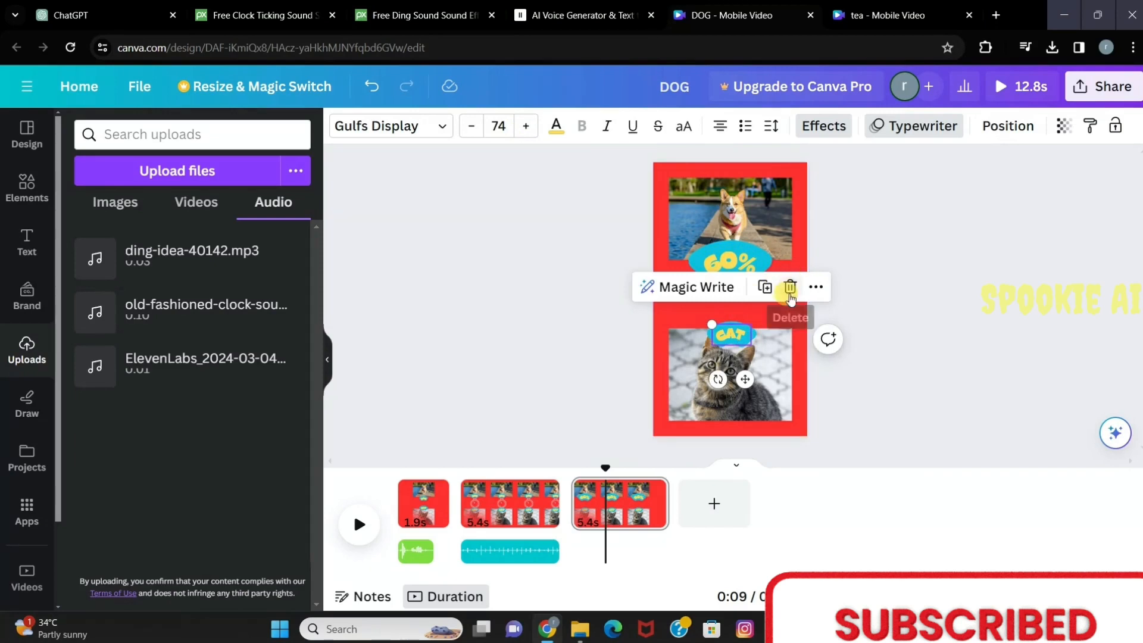
{"action": "left_click", "coordinate": [789, 288]}
{"action": "left_click", "coordinate": [733, 269]}
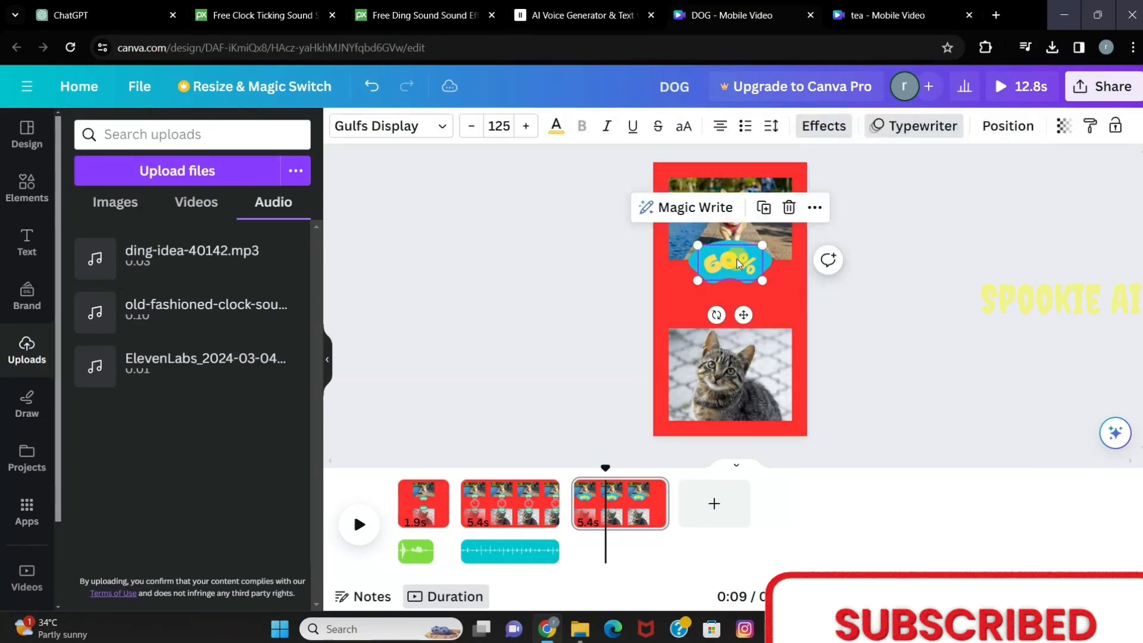
{"action": "right_click", "coordinate": [739, 263]}
{"action": "left_click", "coordinate": [788, 267]}
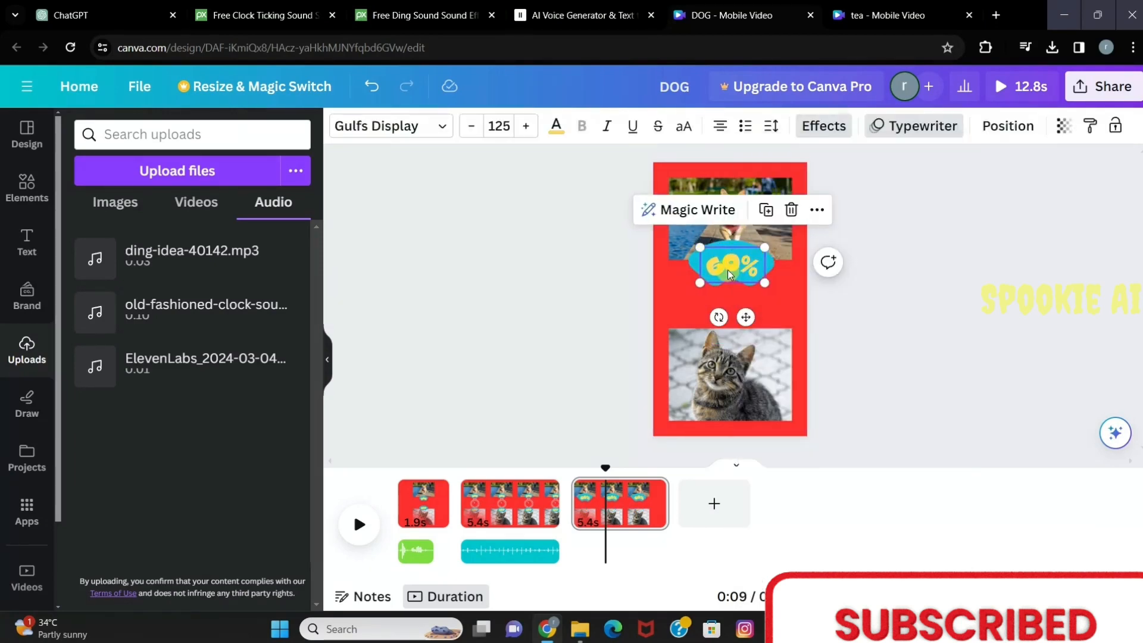
{"action": "left_click_drag", "start_coordinate": [730, 273], "coordinate": [730, 325]}
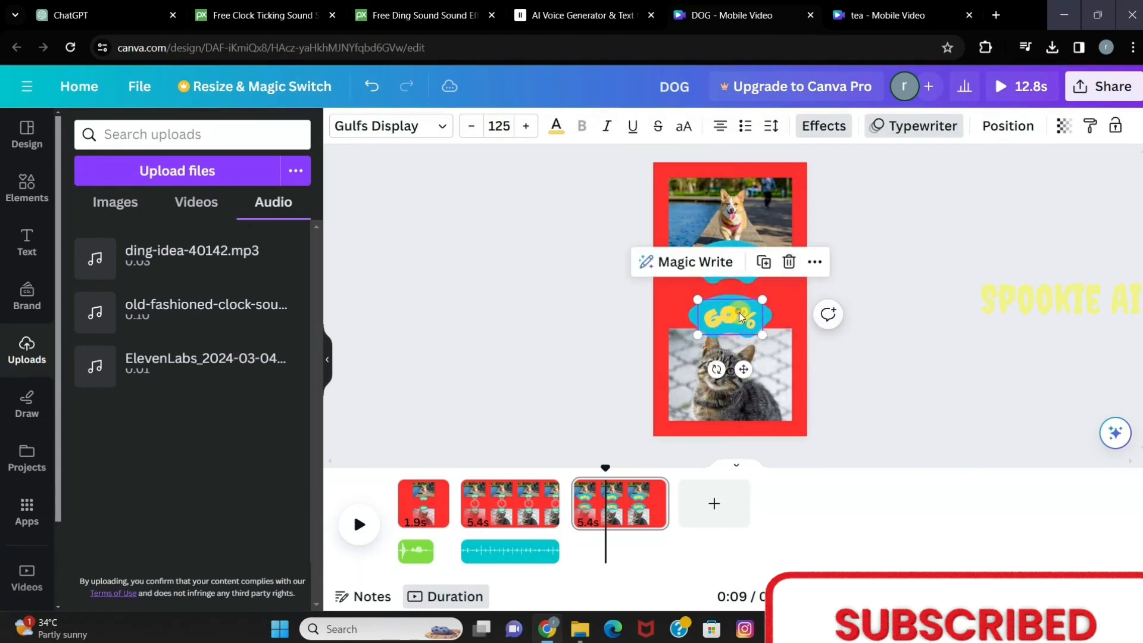
Change the text of the duplicated label above the cat to 40%.
{"action": "double_click", "coordinate": [738, 312]}
{"action": "key", "text": "BackSpace"}
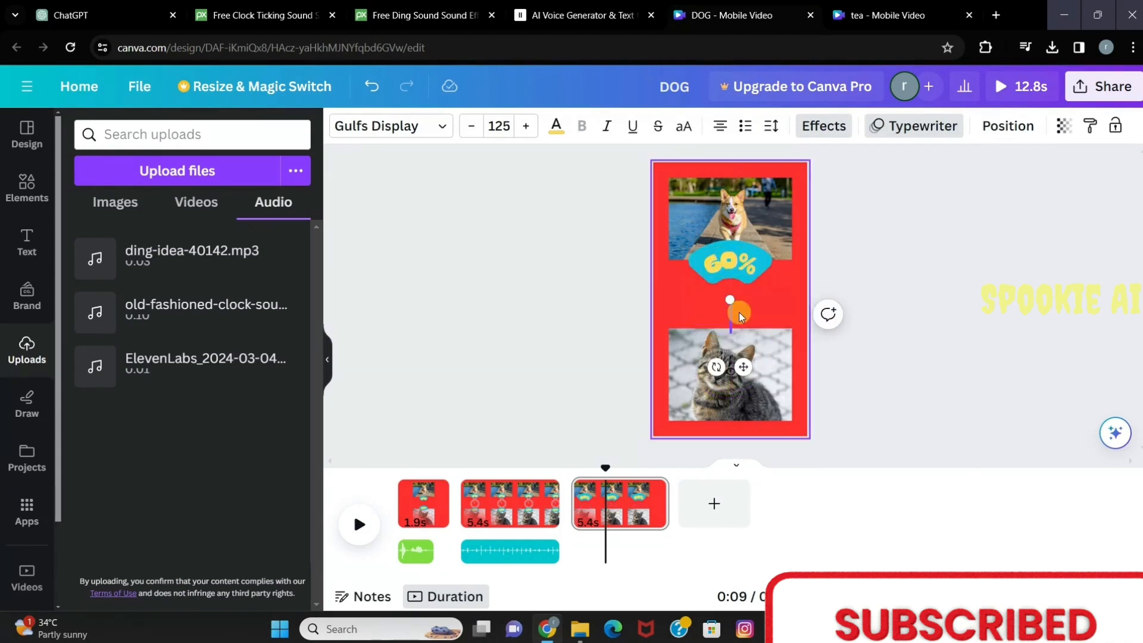
{"action": "type", "text": "4"}
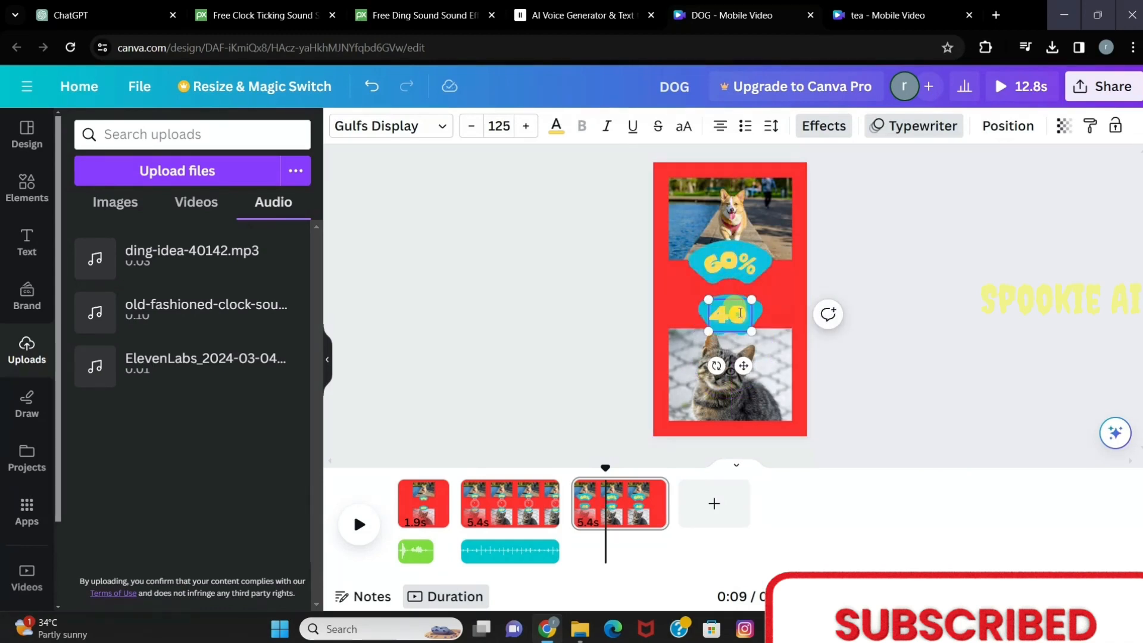
{"action": "type", "text": "0%"}
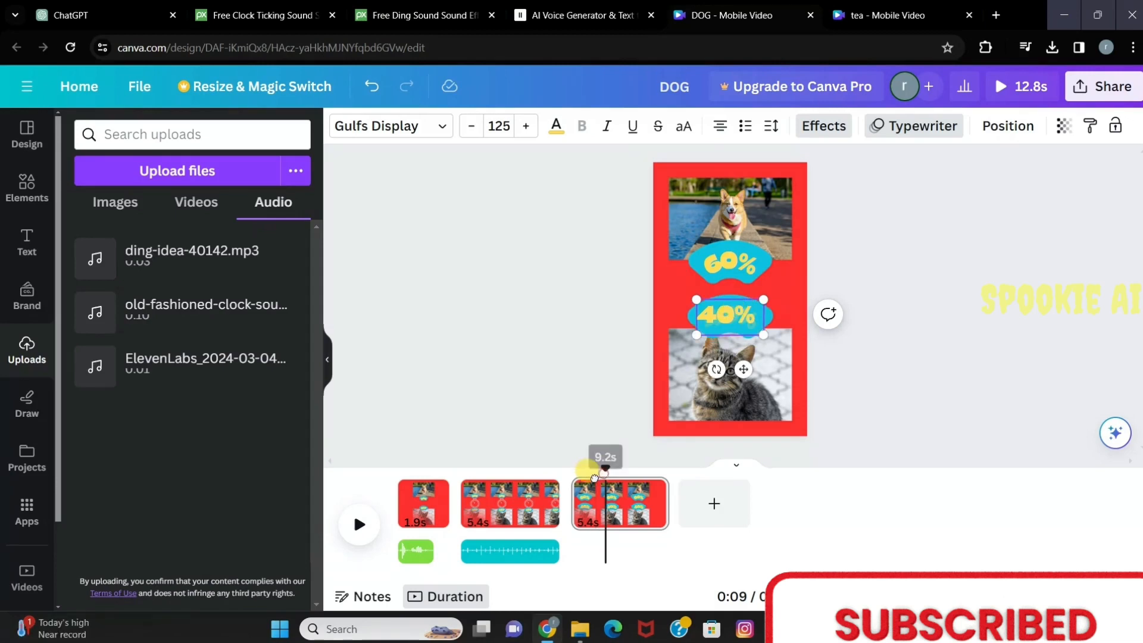
Add the ding-idea-40142 sound from the start of the third page and shorten that page to 3.5 s.
{"action": "left_click_drag", "start_coordinate": [595, 478], "coordinate": [571, 481]}
{"action": "left_click", "coordinate": [184, 265]}
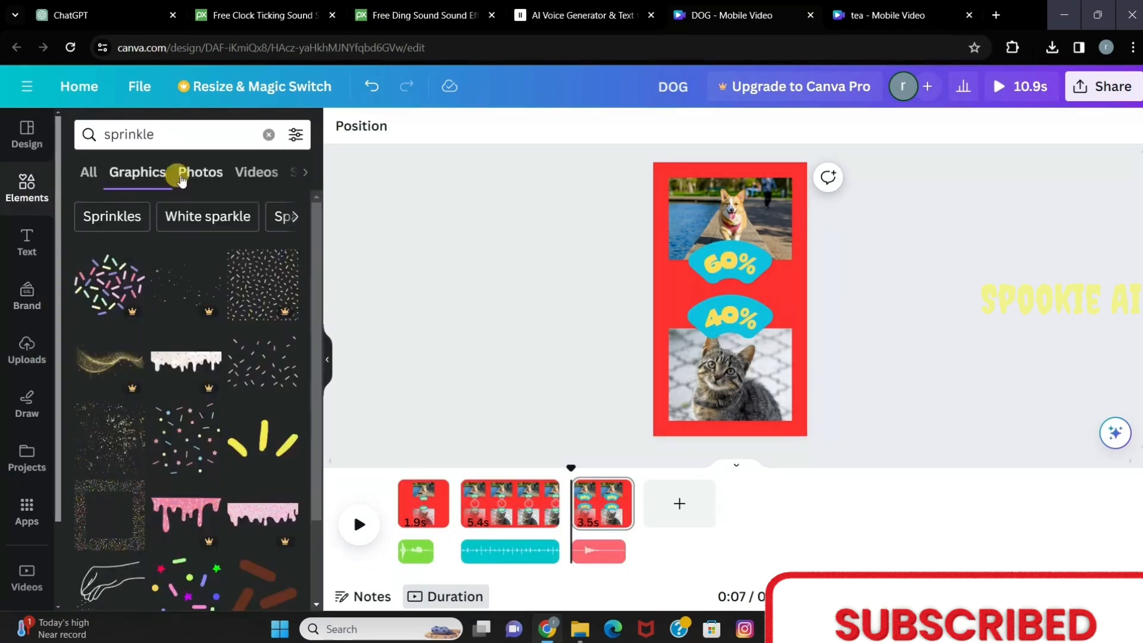
Find a yellow star-and-moon graphic among the sprinkle graphics, add it to the third page and enlarge it to cover the page.
{"action": "scroll", "coordinate": [115, 275], "scroll_direction": "down", "scroll_amount": 5}
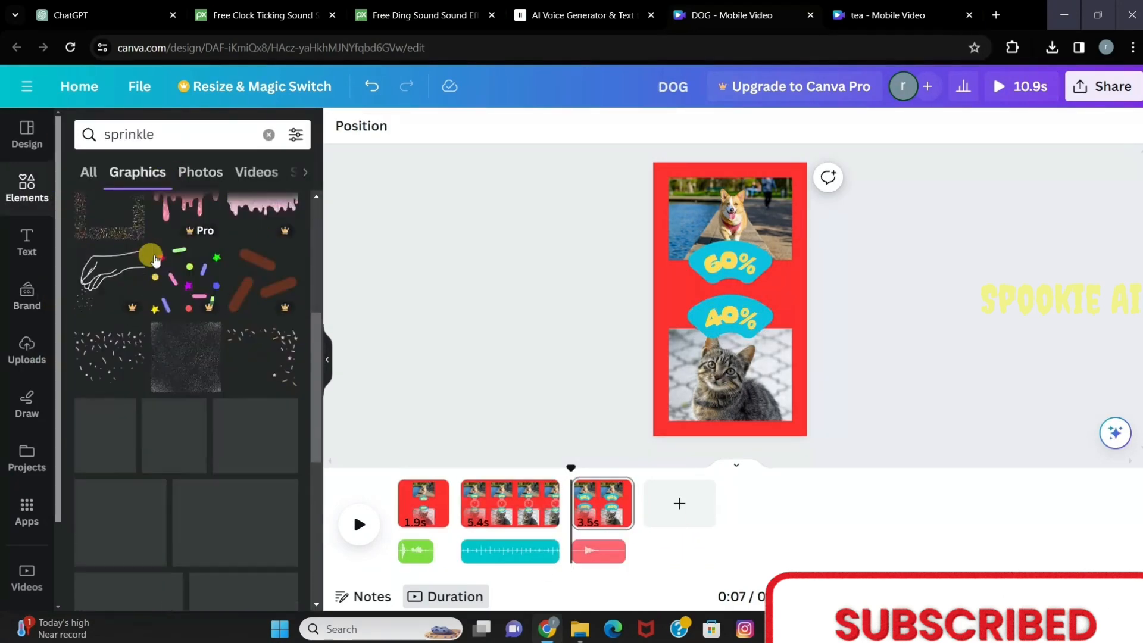
{"action": "left_click", "coordinate": [115, 275]}
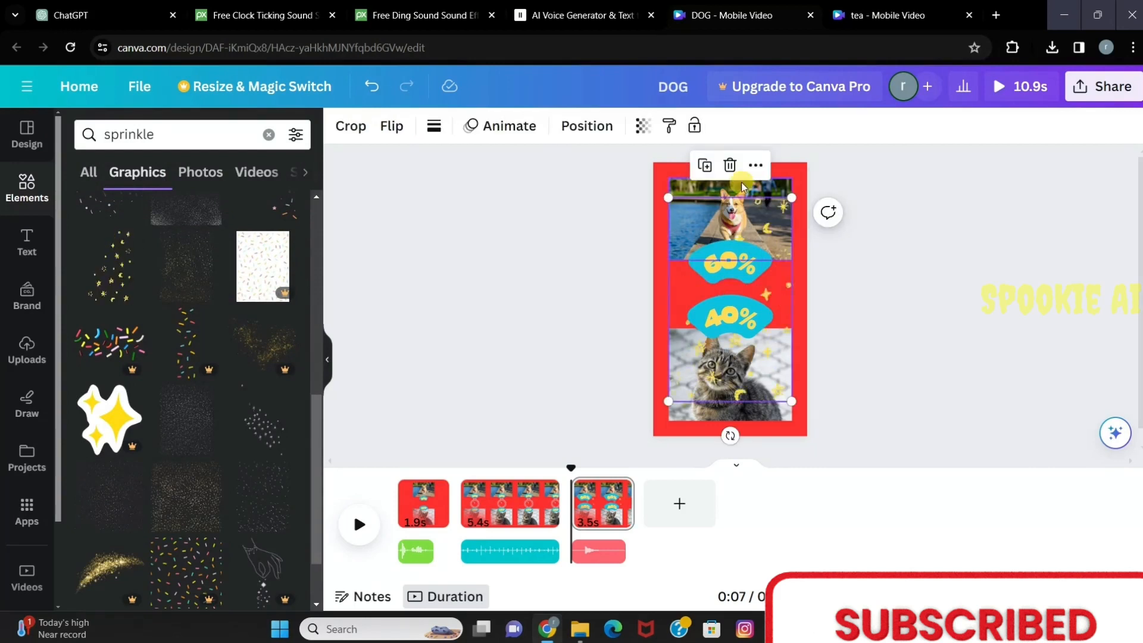
{"action": "left_click_drag", "start_coordinate": [668, 197], "coordinate": [650, 166]}
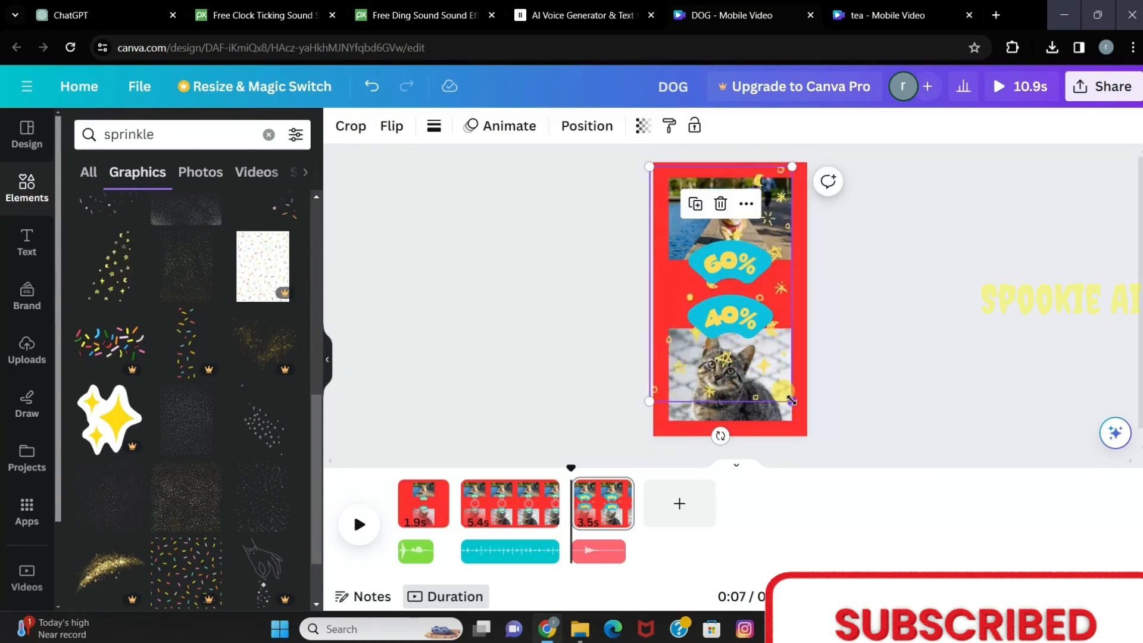
{"action": "left_click_drag", "start_coordinate": [792, 401], "coordinate": [813, 435]}
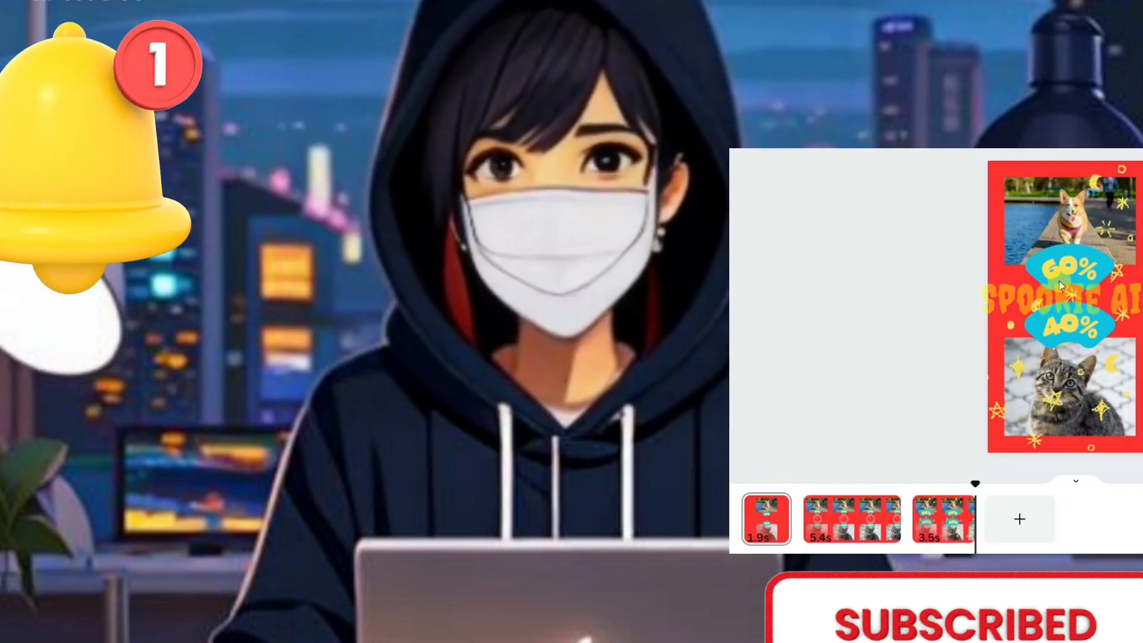
Select the yellow star-and-moon graphic covering the third page.
{"action": "left_click", "coordinate": [1069, 215]}
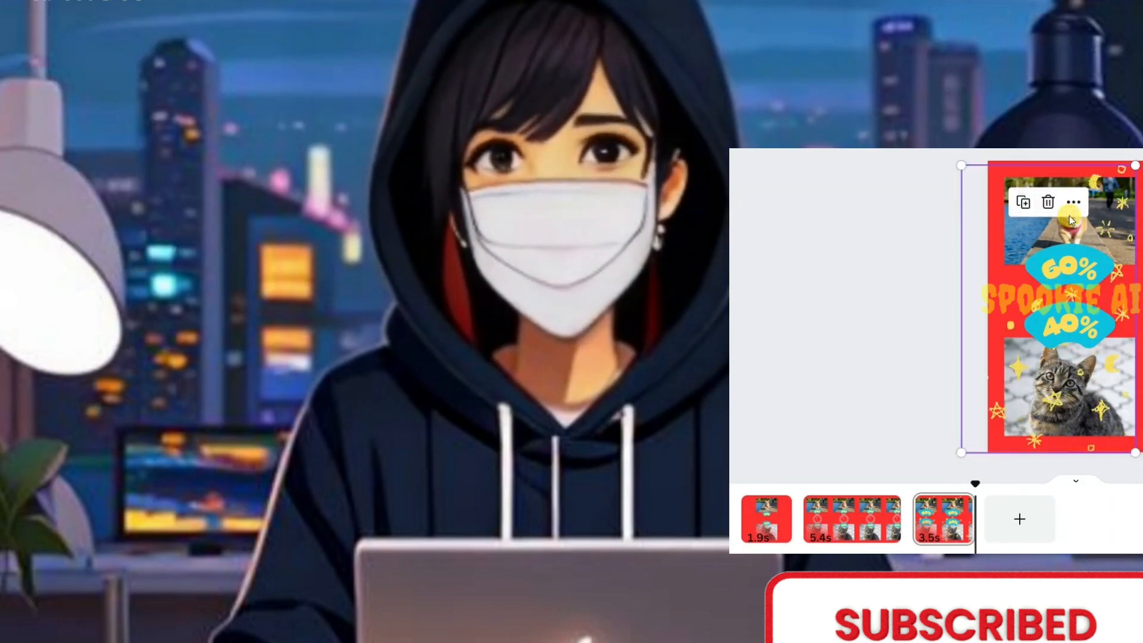